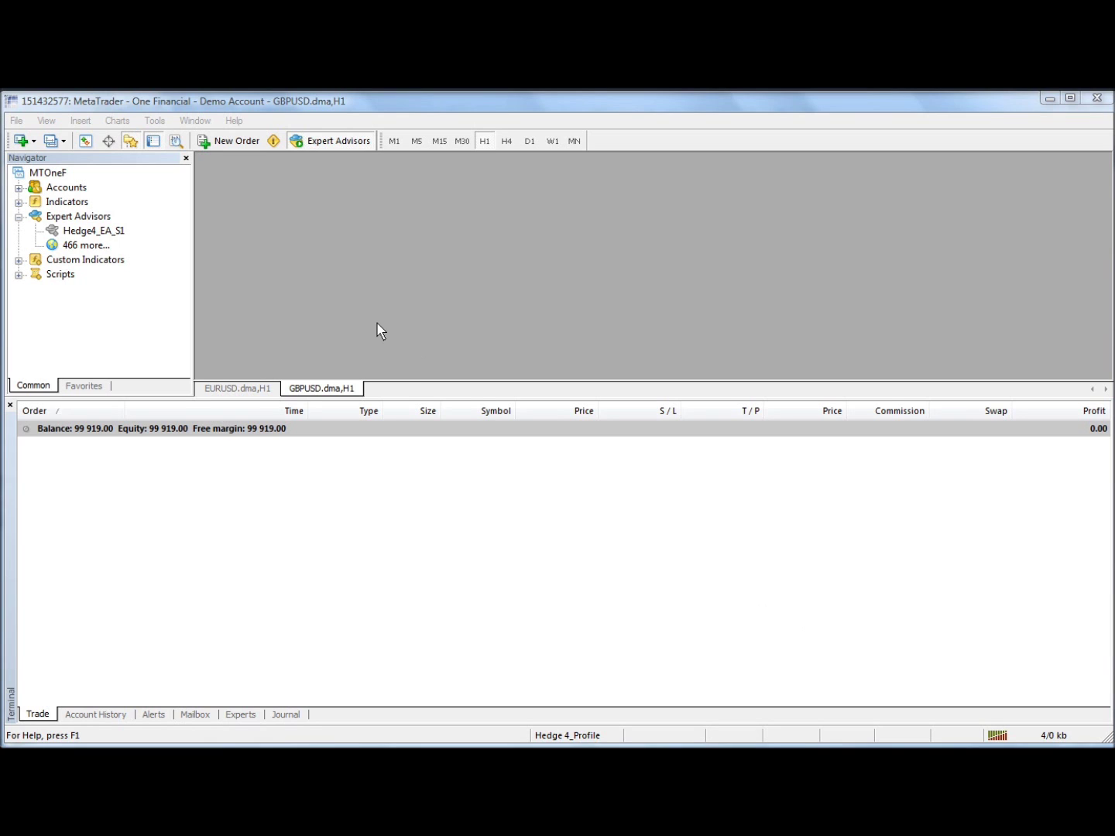
# Step: Open a new EURUSD hourly chart, place it small at the top-left, and hide its grid lines
pyautogui.click(20, 140)
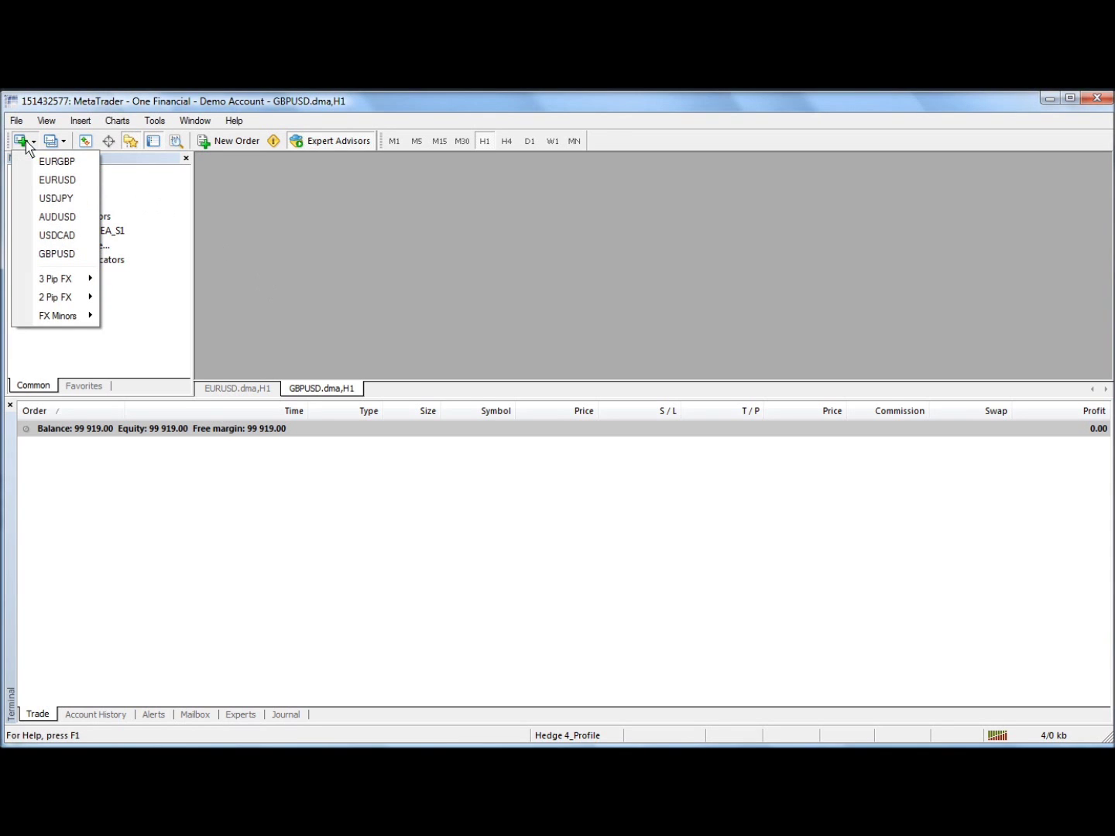
pyautogui.click(54, 180)
pyautogui.moveTo(346, 246); pyautogui.dragTo(272, 173)
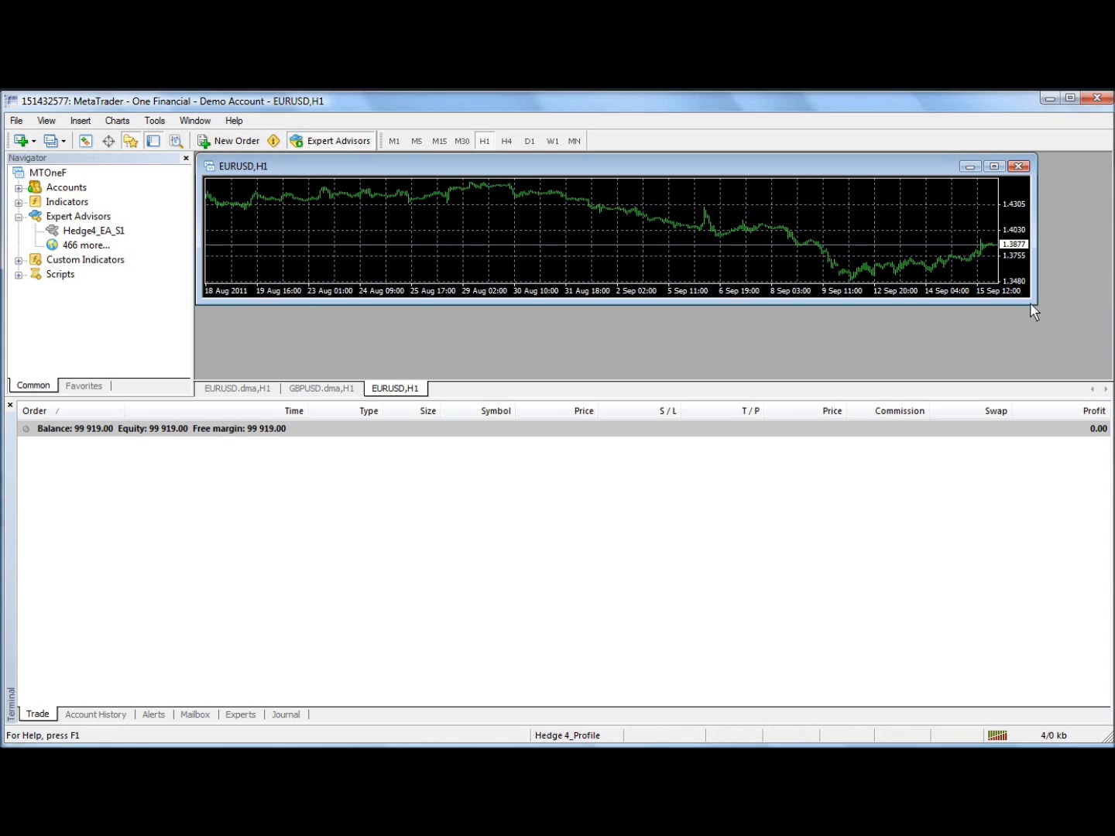
pyautogui.moveTo(1031, 307); pyautogui.dragTo(456, 380)
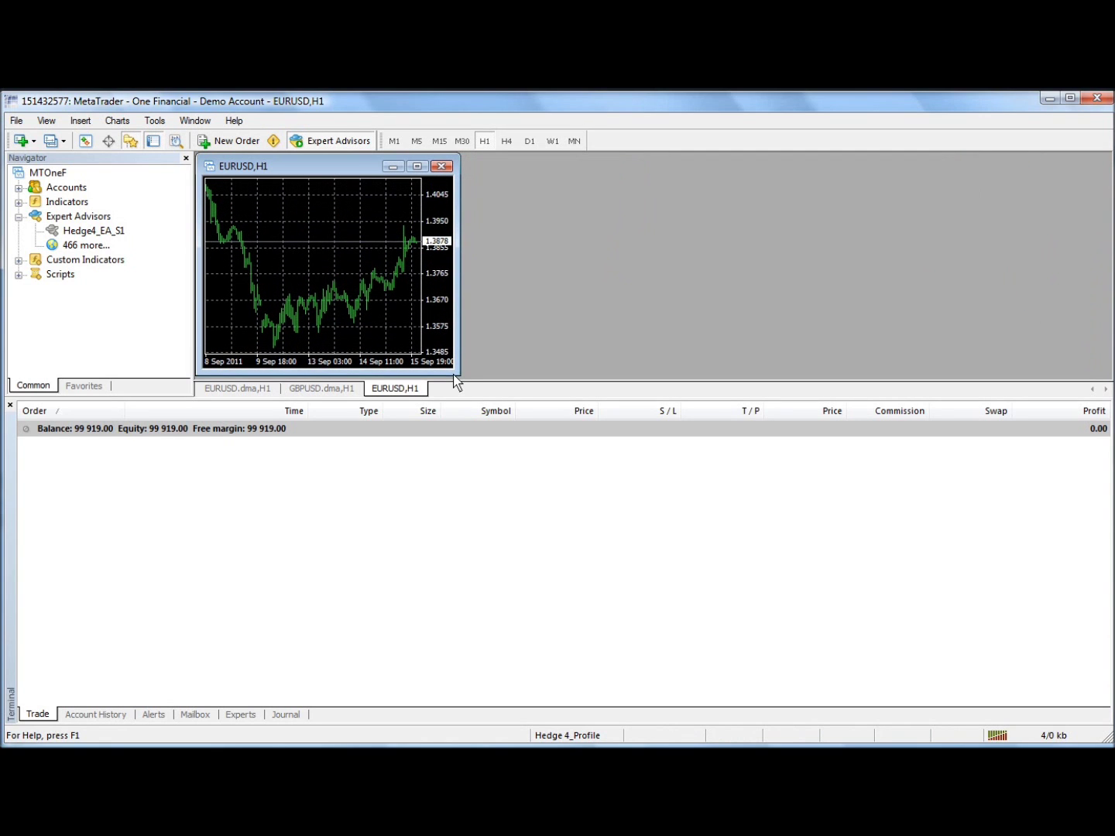
pyautogui.rightClick(373, 269)
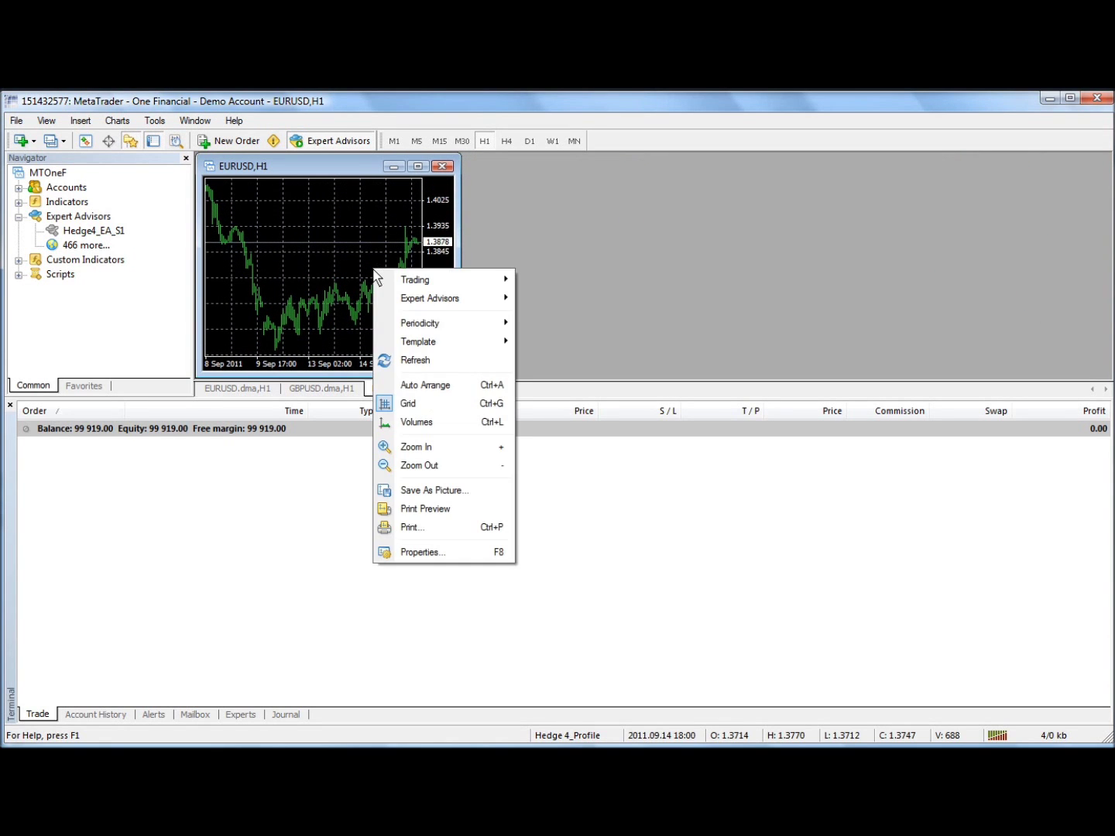
pyautogui.click(404, 408)
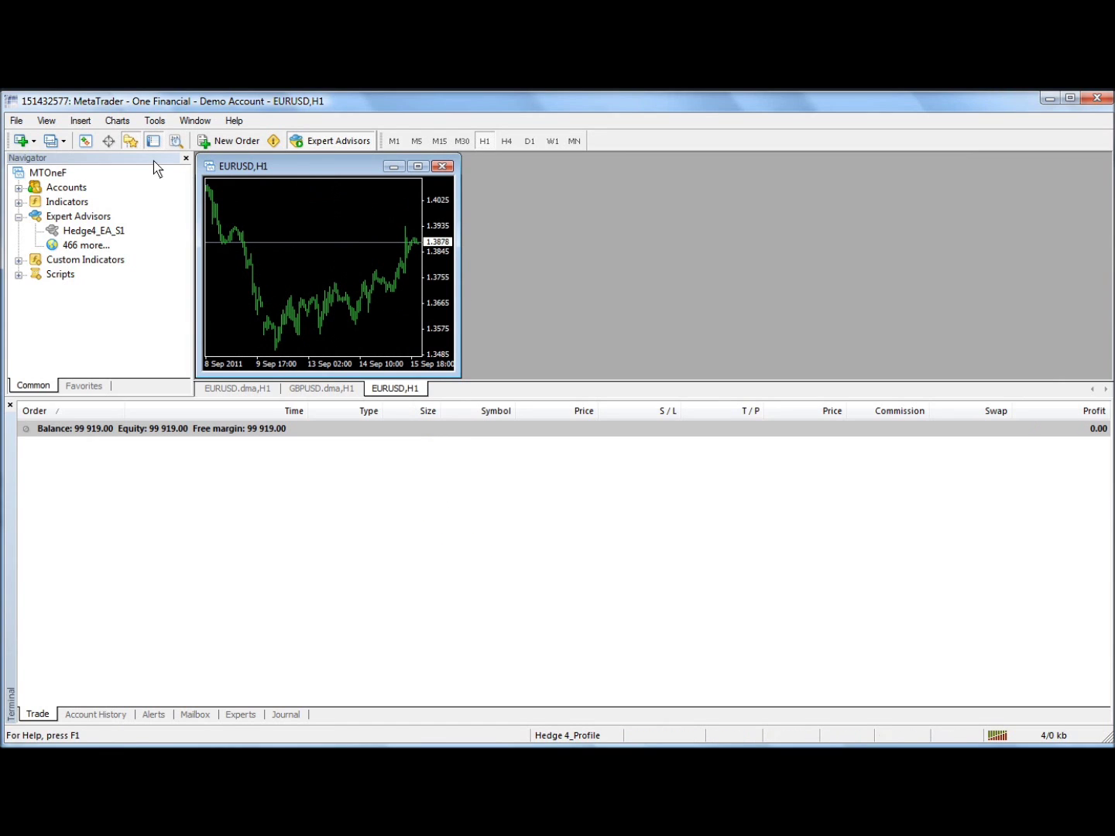
# Step: Show the Charts toolbar, display EURUSD as zoomed-in candlesticks, and give the chart area more height
pyautogui.rightClick(248, 142)
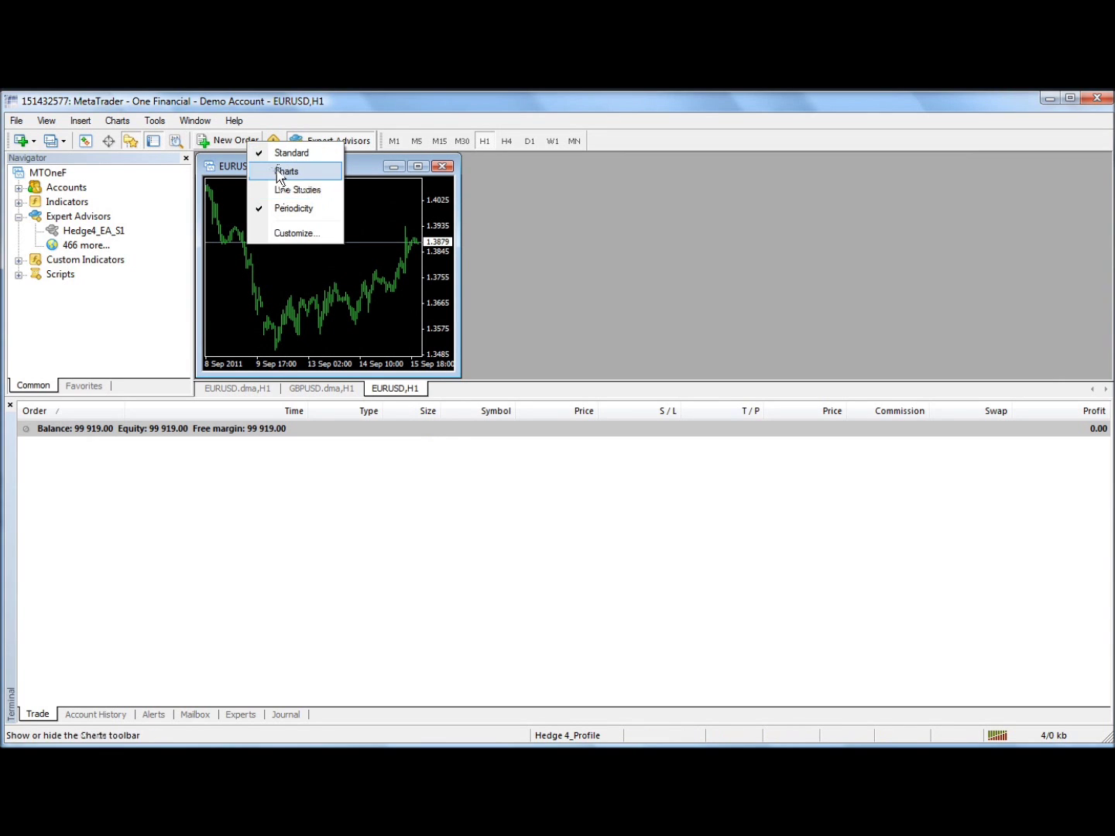
pyautogui.click(279, 172)
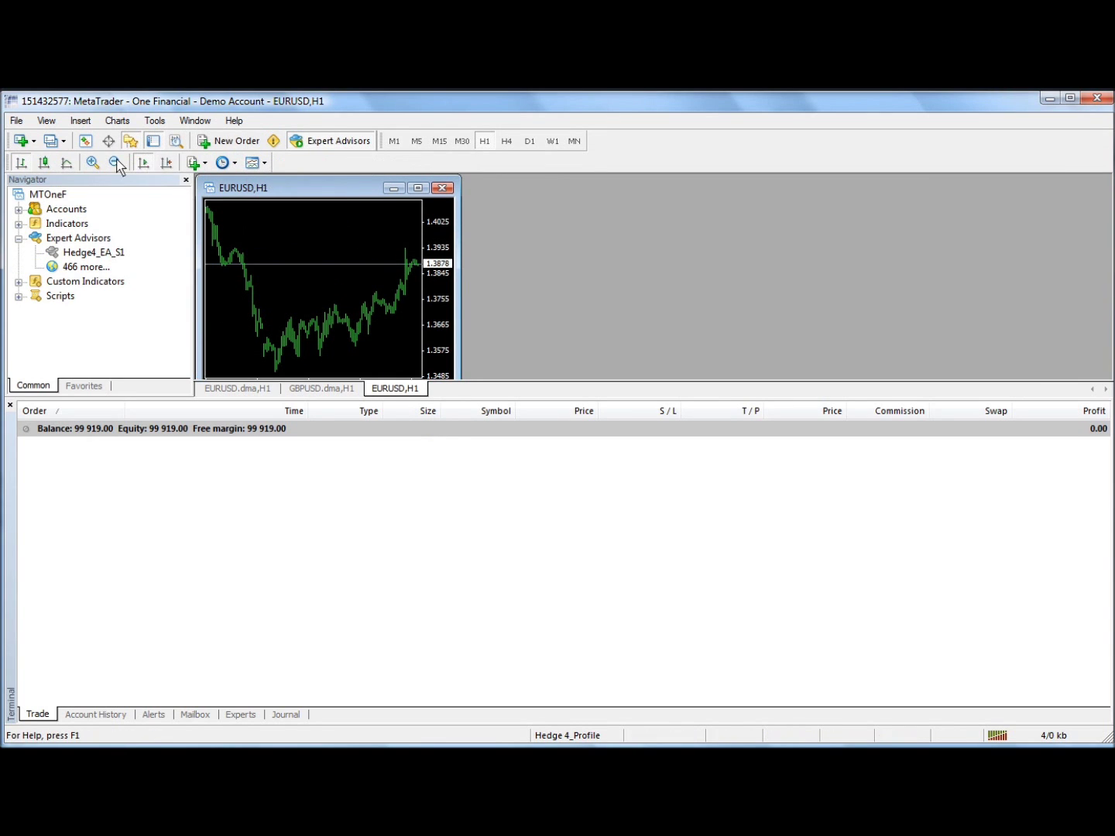
pyautogui.click(92, 163)
pyautogui.click(43, 163)
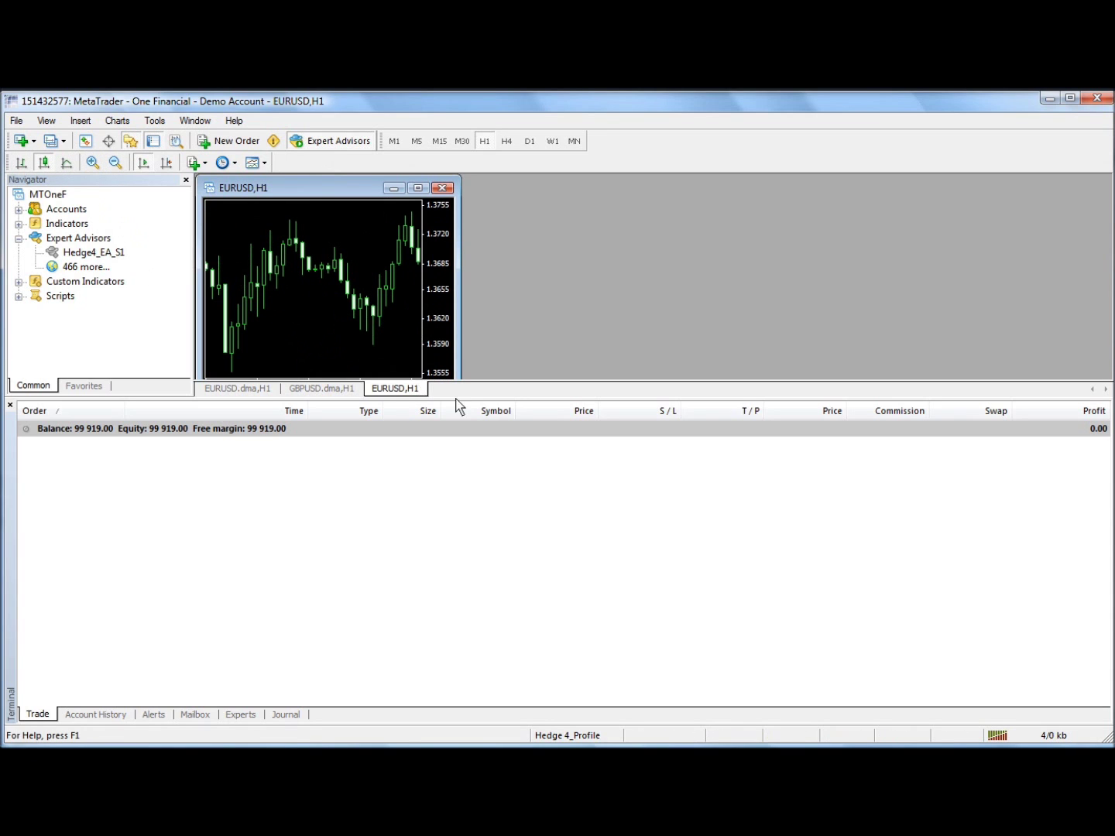
pyautogui.moveTo(471, 398); pyautogui.dragTo(465, 419)
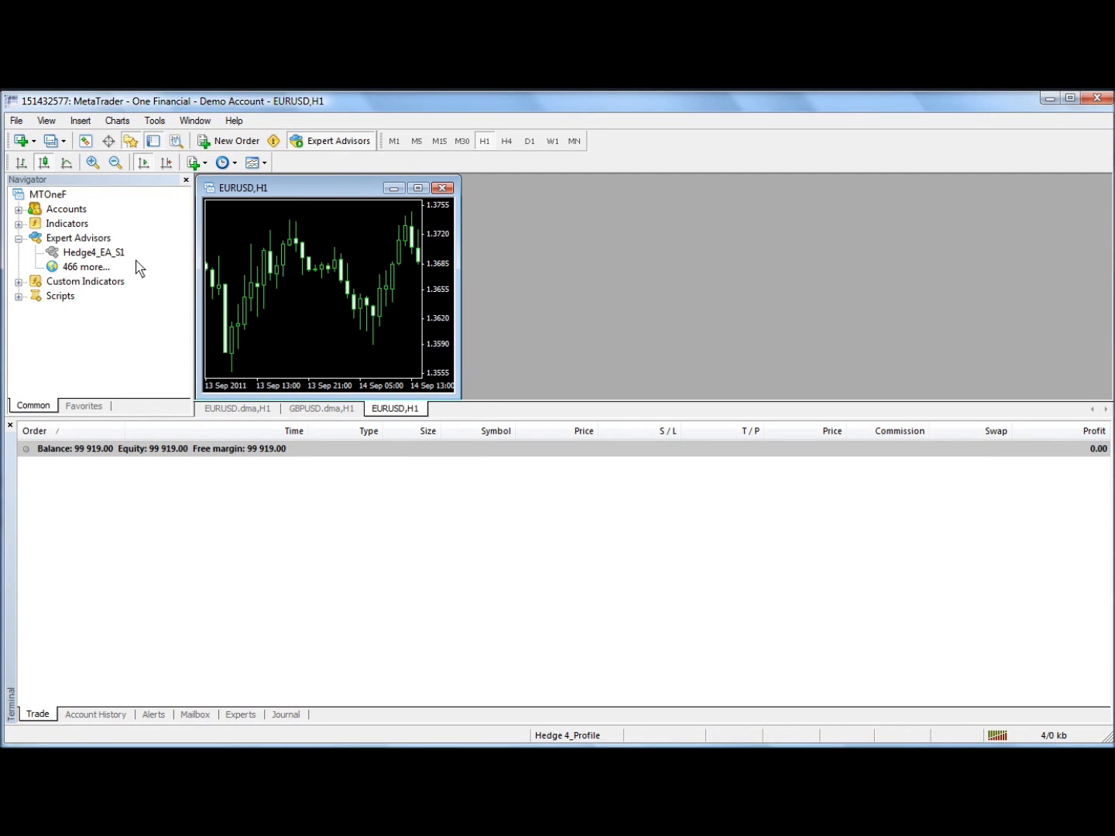
# Step: Drop Hedge4_EA_S1 onto the EURUSD chart, set its ID input to 5, review Common settings and start it
pyautogui.click(87, 256)
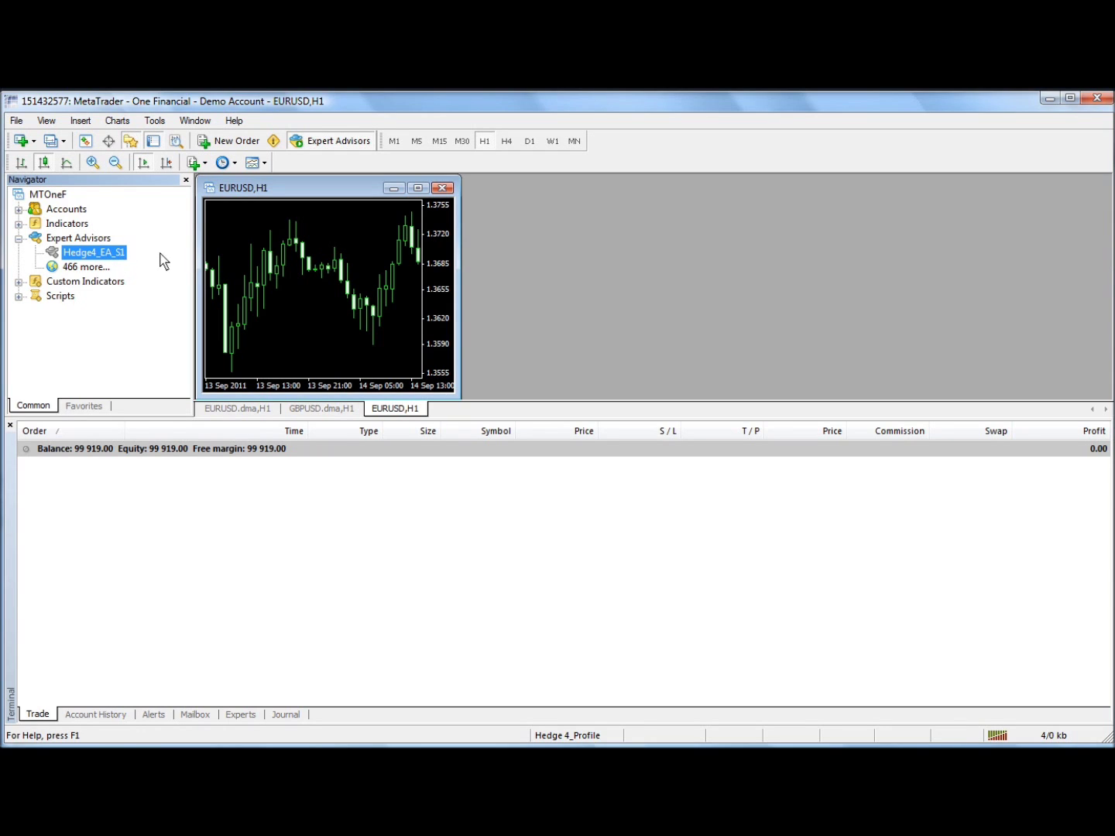
pyautogui.moveTo(305, 250); pyautogui.dragTo(305, 249)
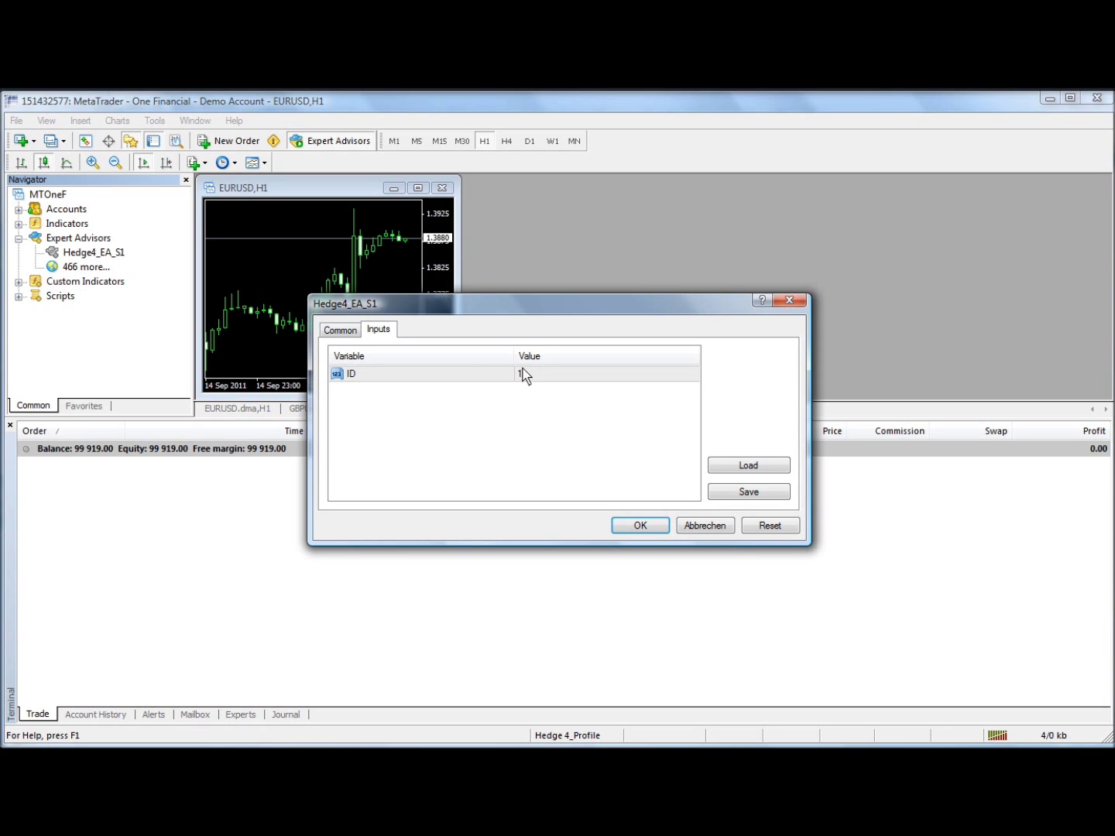
pyautogui.doubleClick(529, 375)
pyautogui.write('5')
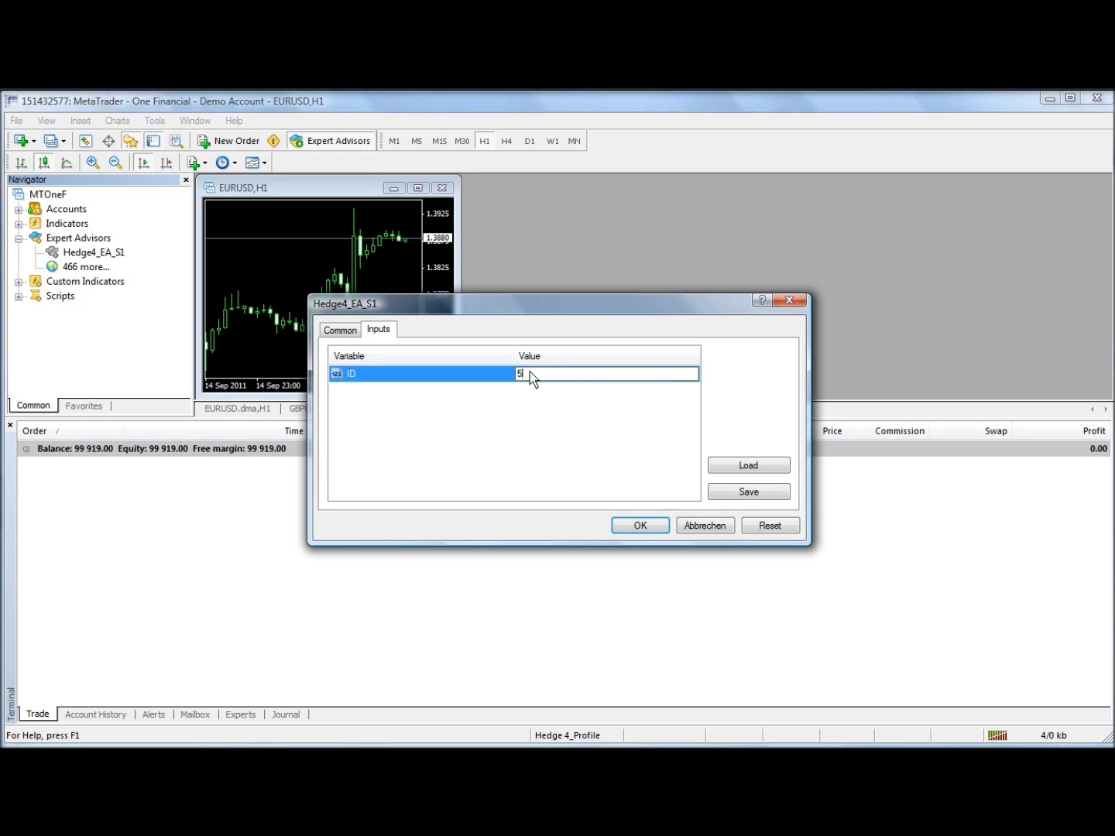
pyautogui.click(353, 331)
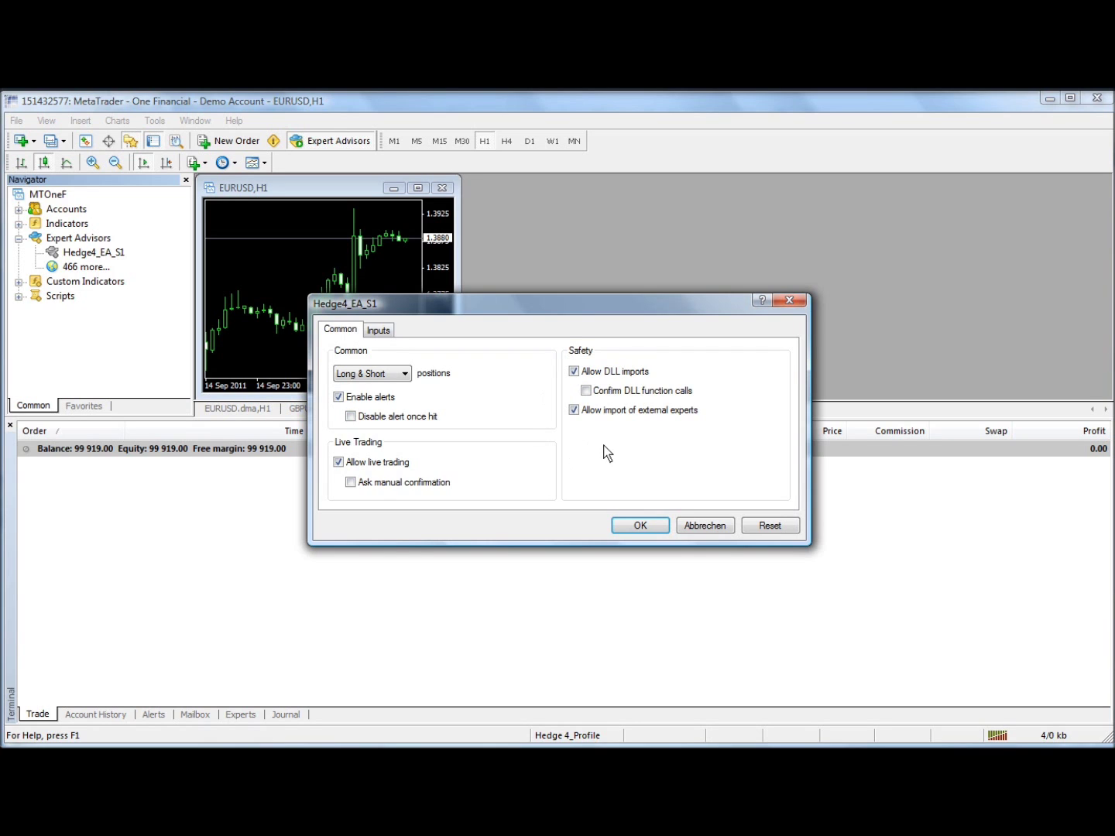
pyautogui.click(637, 528)
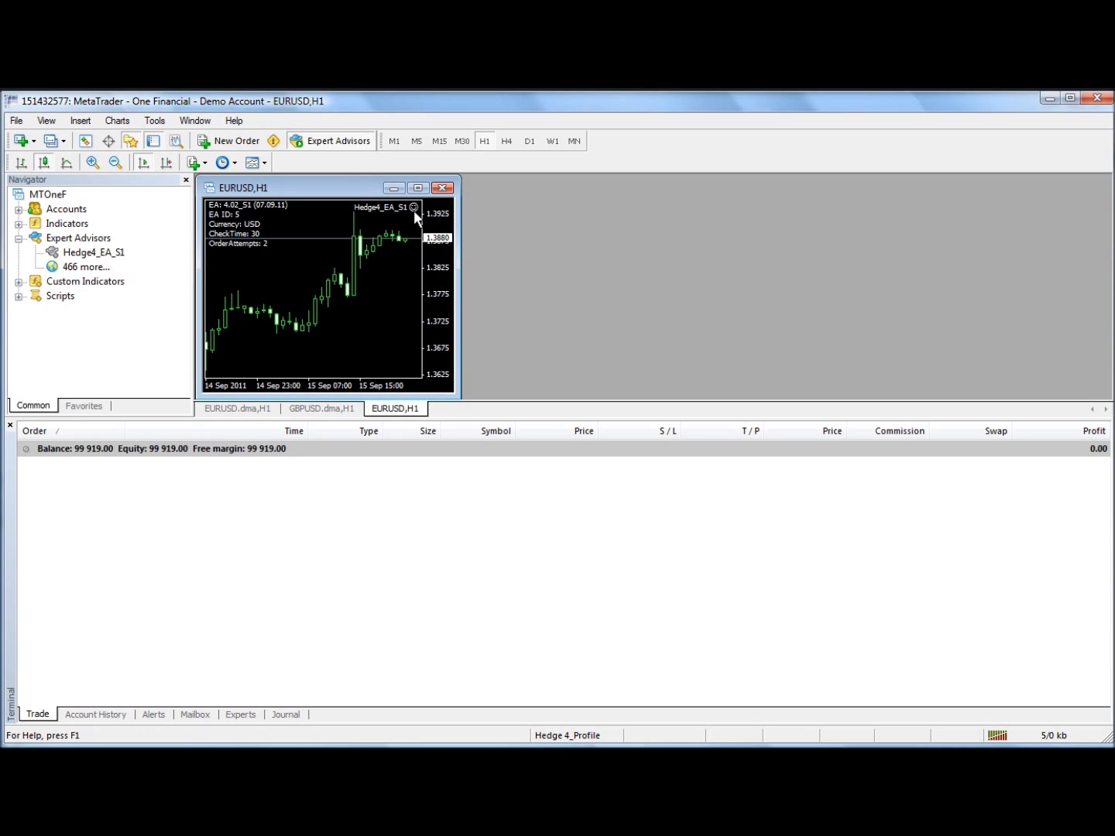
pyautogui.click(325, 144)
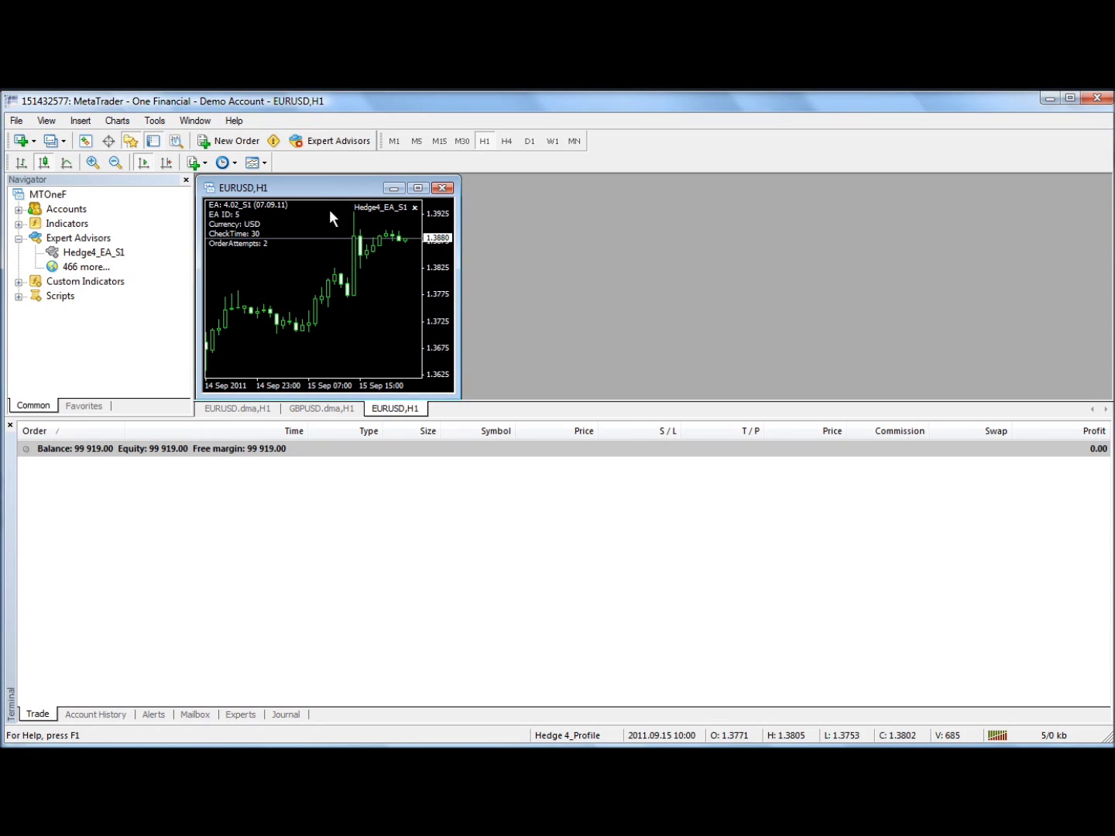
pyautogui.click(328, 144)
pyautogui.click(329, 145)
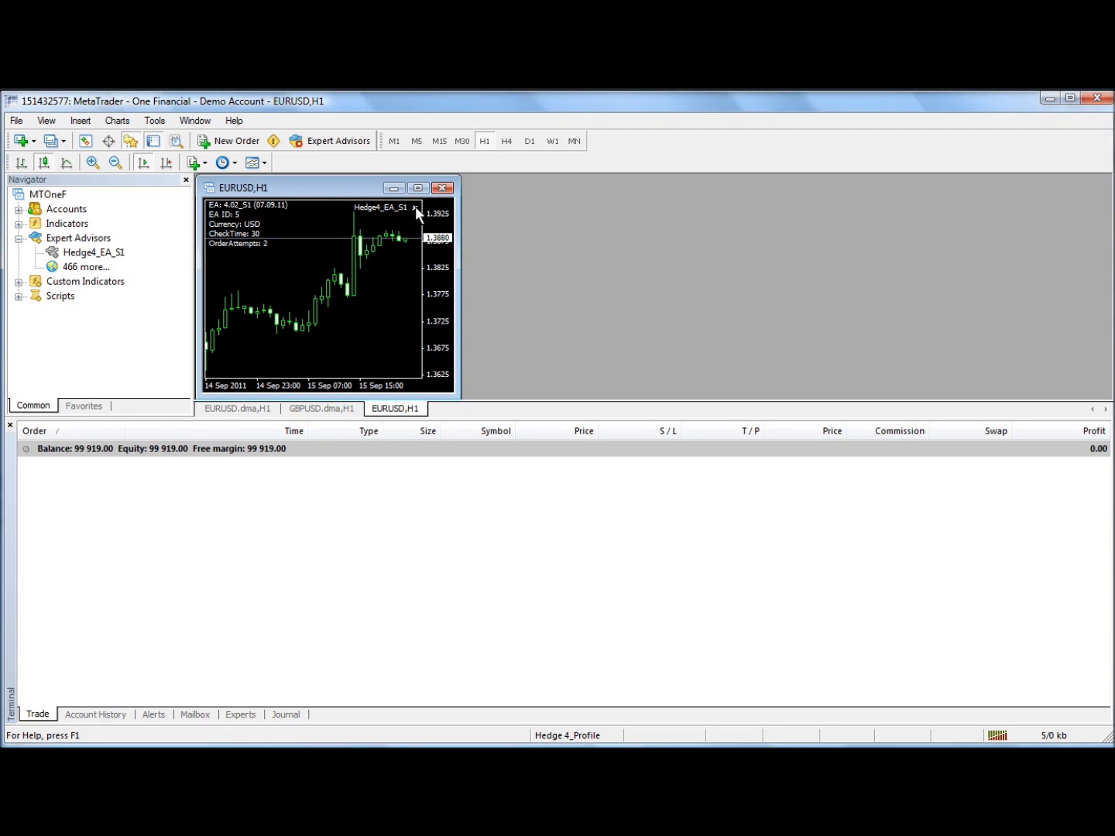
pyautogui.click(317, 142)
# Step: Open a new GBPUSD hourly chart and size it narrower and taller beside the EURUSD chart
pyautogui.click(29, 144)
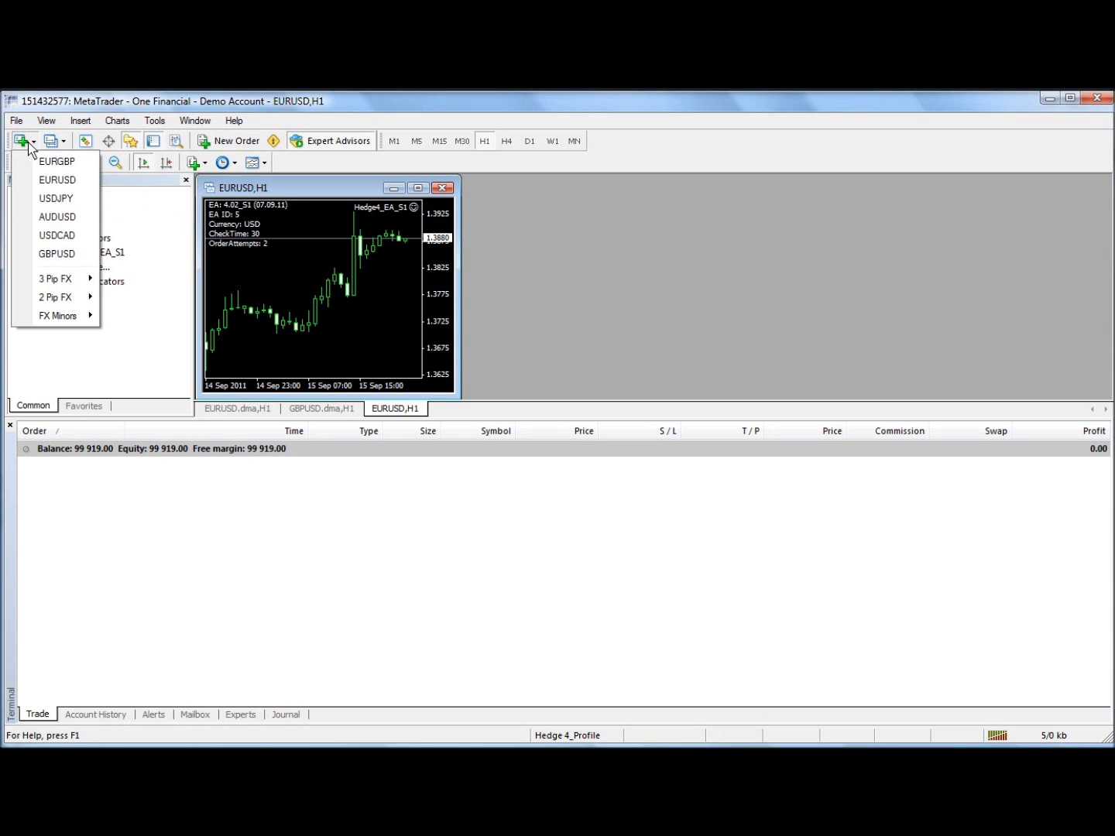
pyautogui.click(55, 253)
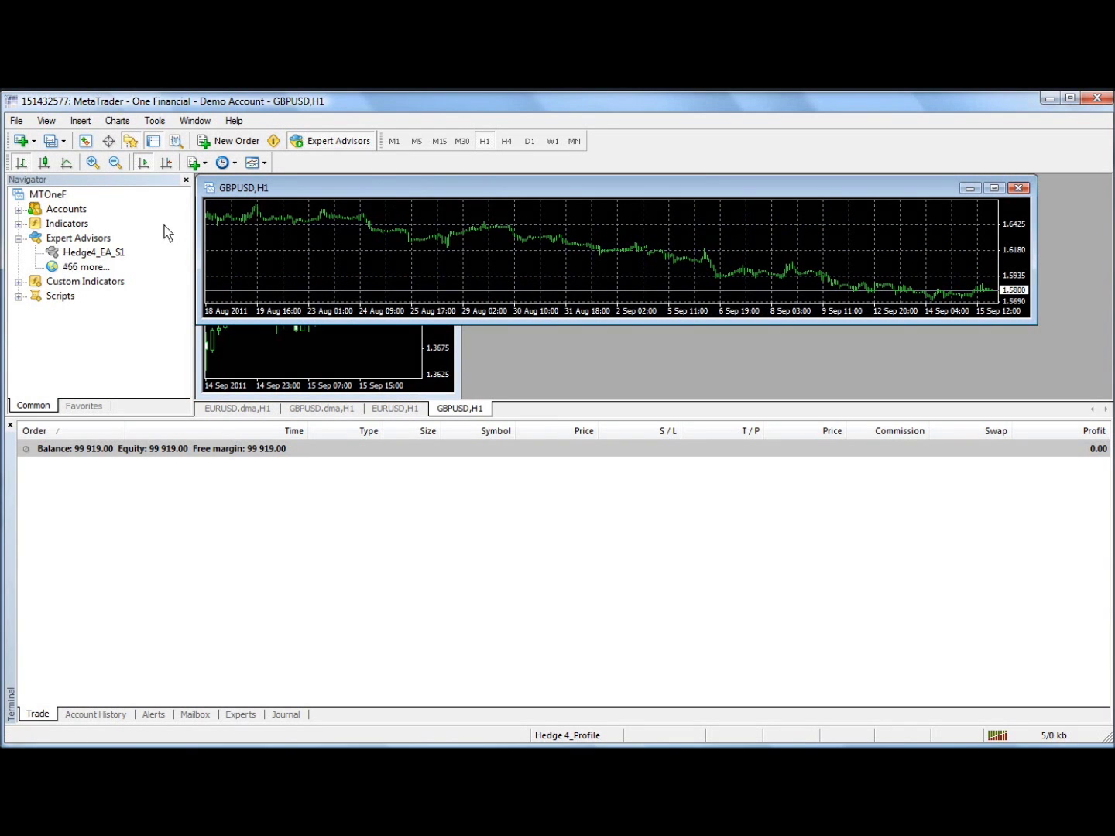
pyautogui.moveTo(200, 187)
pyautogui.mouseDown()
pyautogui.moveTo(484, 191)
pyautogui.moveTo(467, 181)
pyautogui.mouseUp()
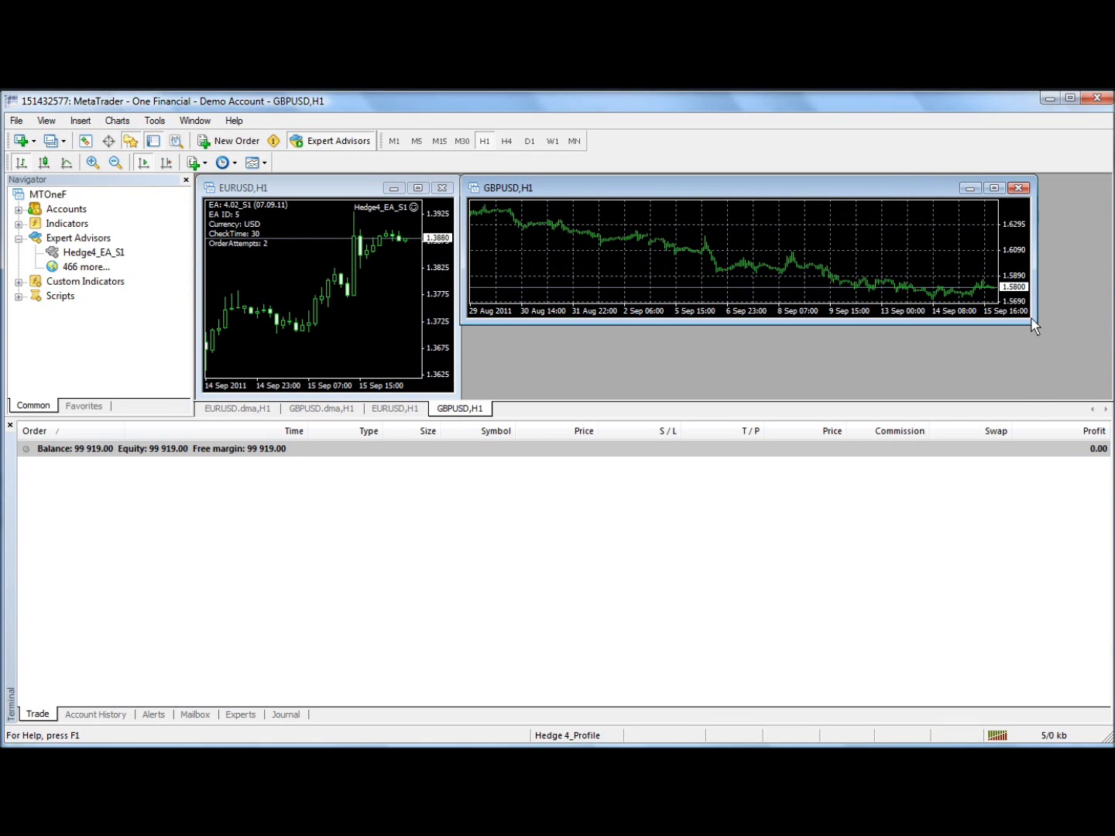
pyautogui.moveTo(1033, 325); pyautogui.dragTo(773, 399)
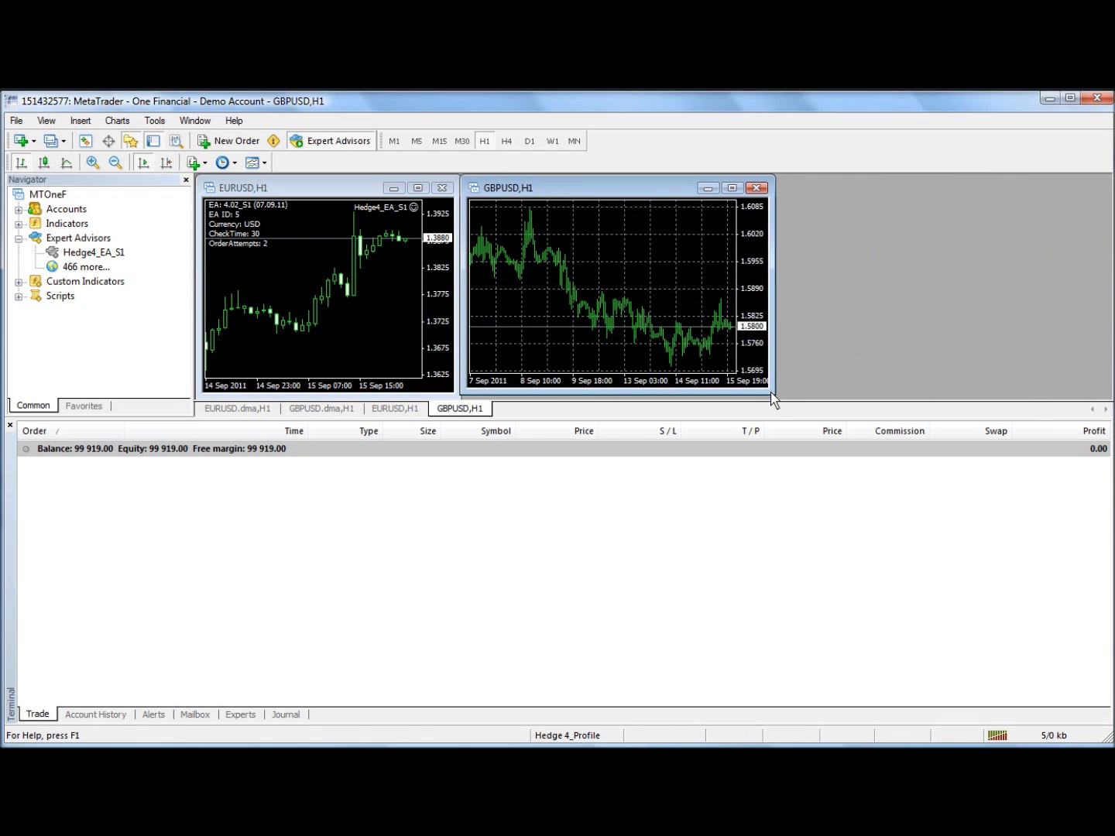
# Step: Hide the GBPUSD grid lines, narrow the window further, and show it as zoomed-in candlesticks
pyautogui.rightClick(672, 302)
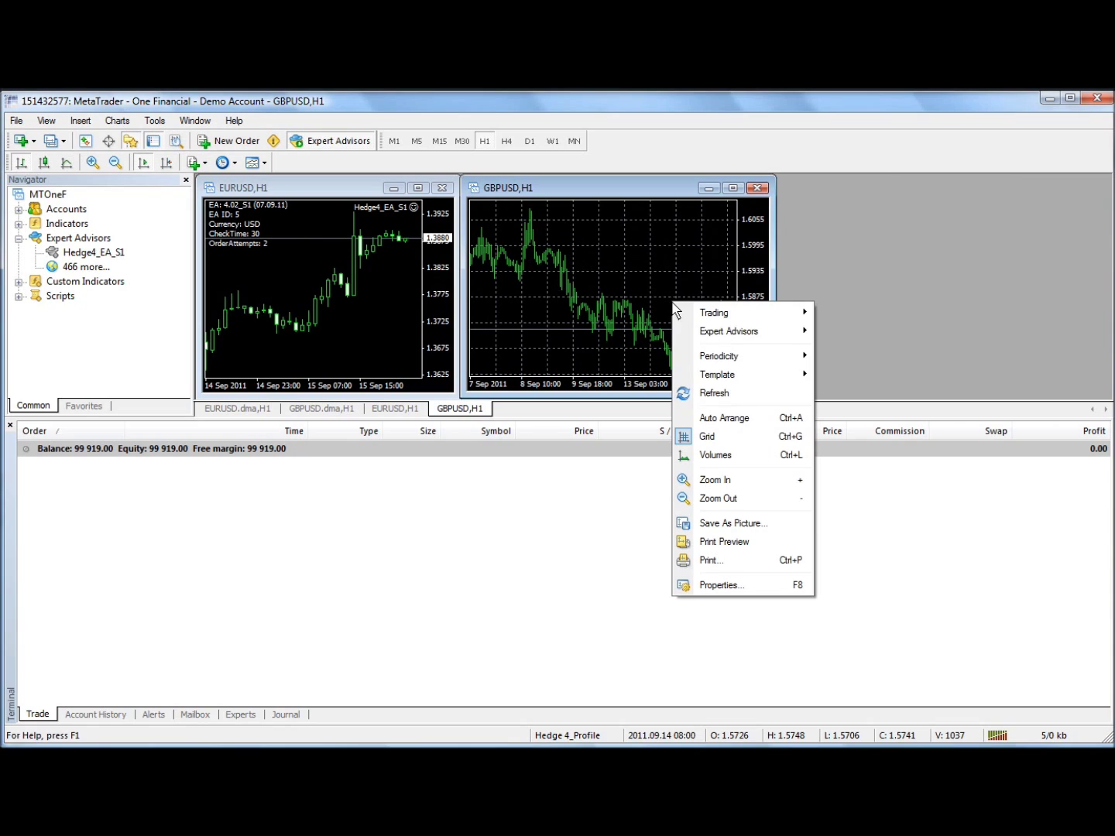
pyautogui.click(712, 438)
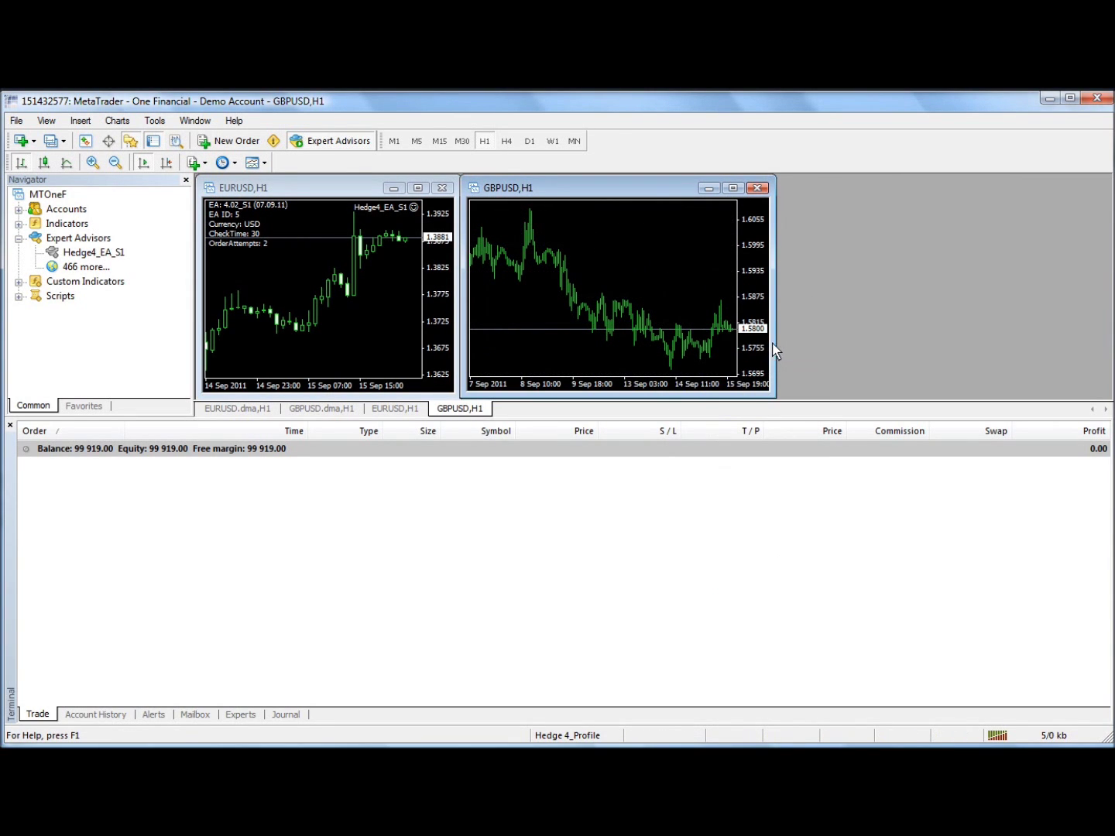
pyautogui.moveTo(775, 348); pyautogui.dragTo(730, 348)
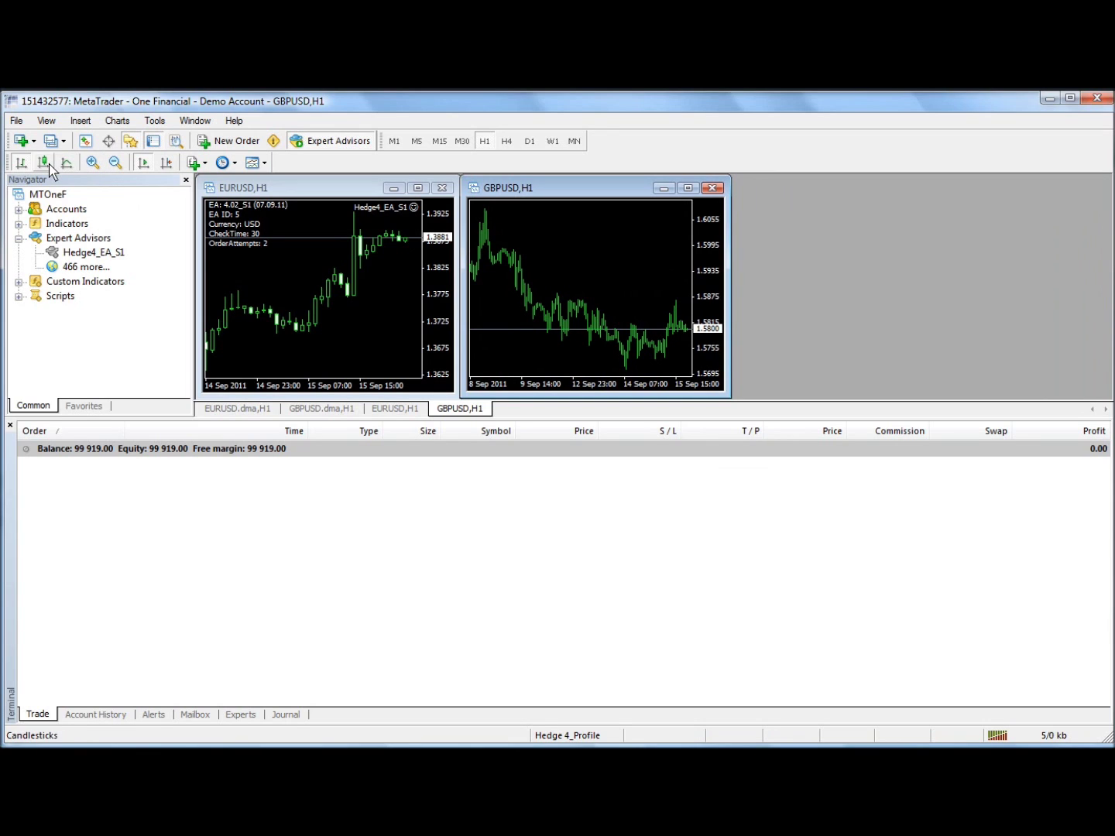
pyautogui.click(92, 163)
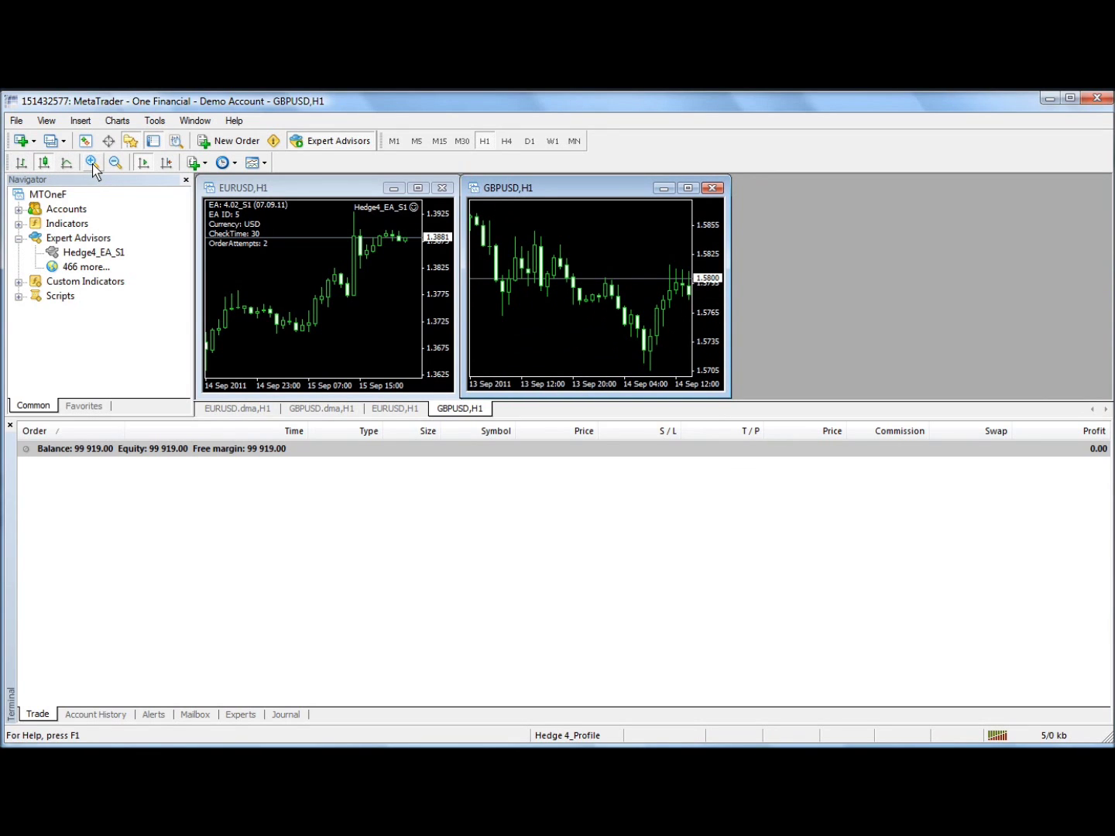
# Step: Drop Hedge4_EA_S1 onto the GBPUSD chart, set its ID input to 15, and start it
pyautogui.click(93, 251)
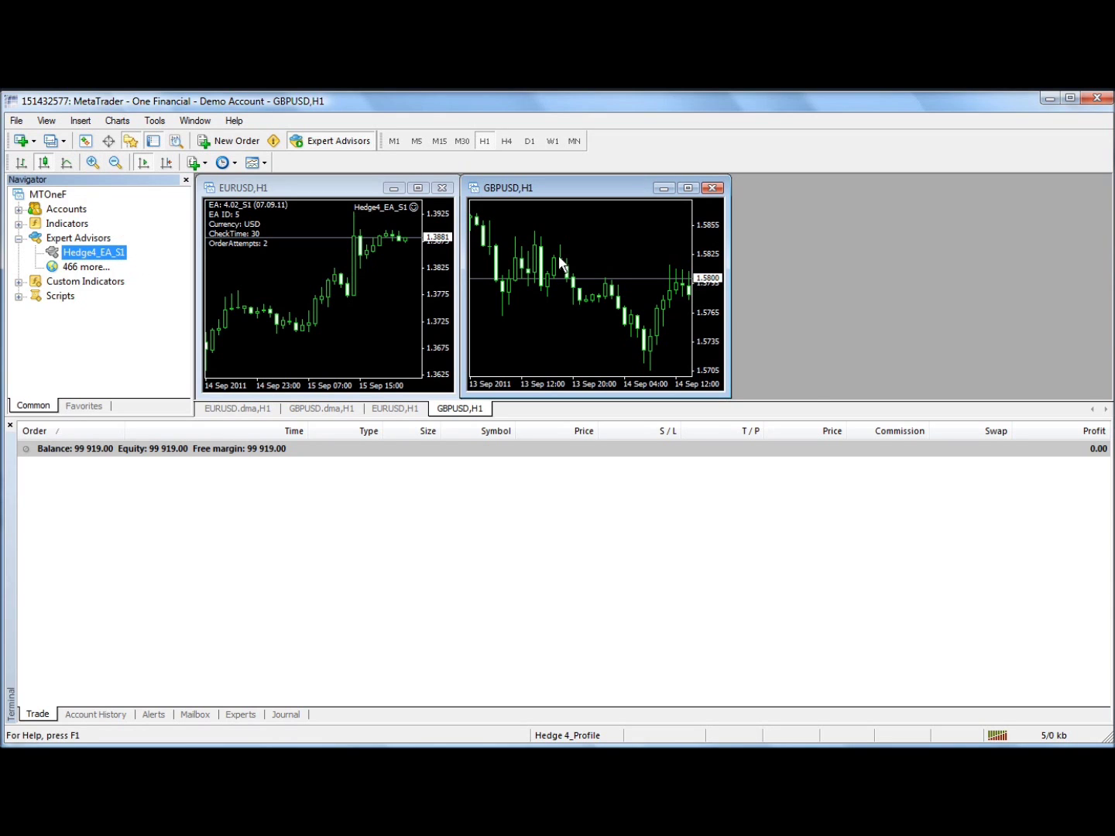
pyautogui.moveTo(367, 253); pyautogui.dragTo(563, 267)
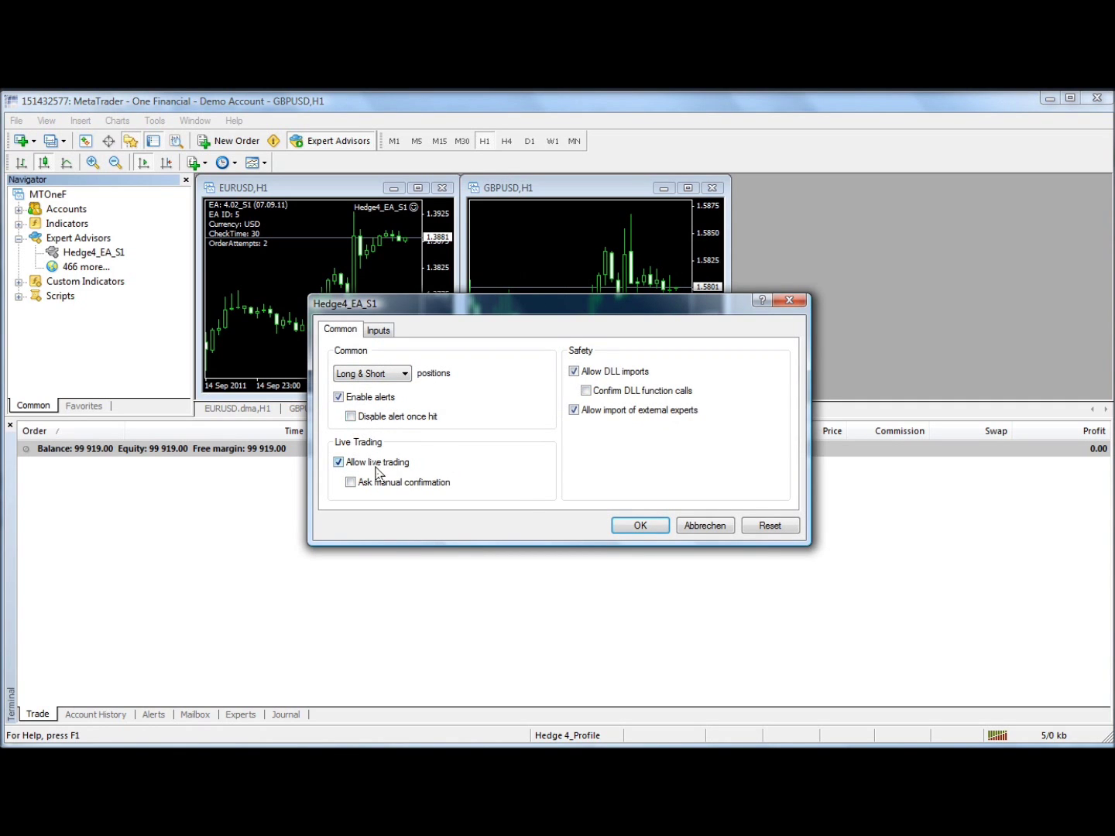
pyautogui.click(380, 332)
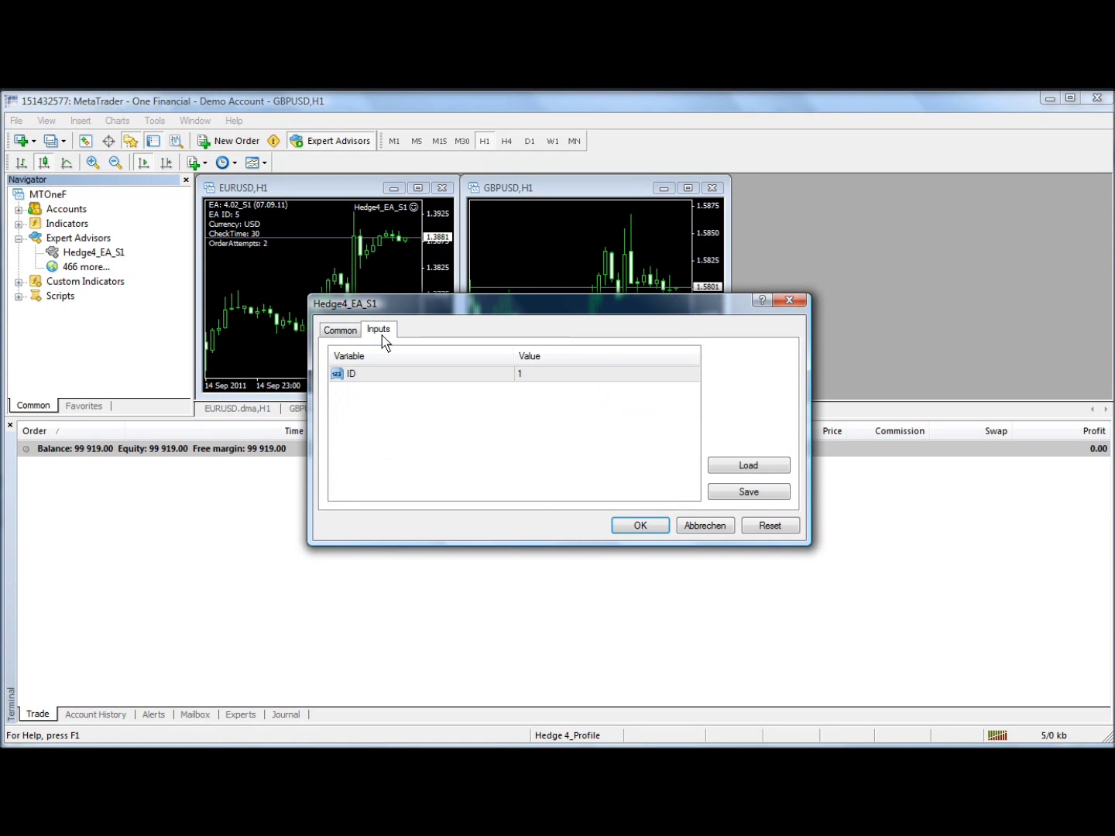
pyautogui.click(527, 377)
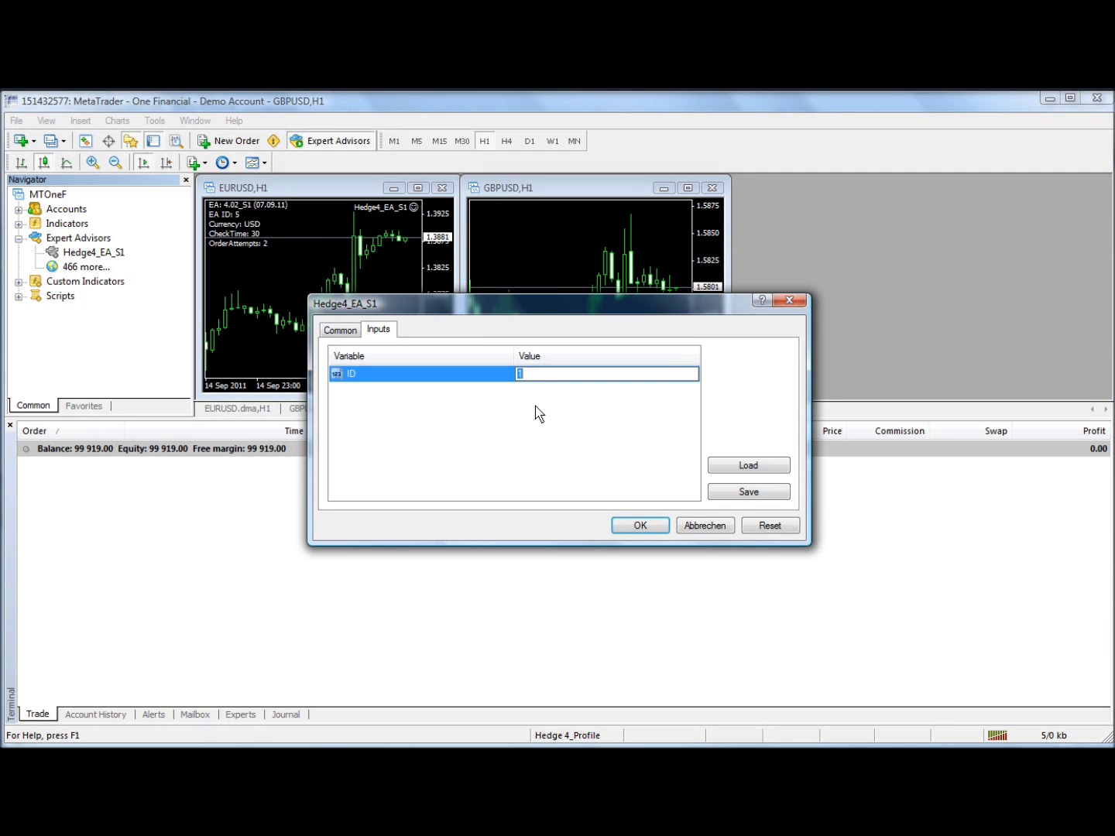
pyautogui.write('15')
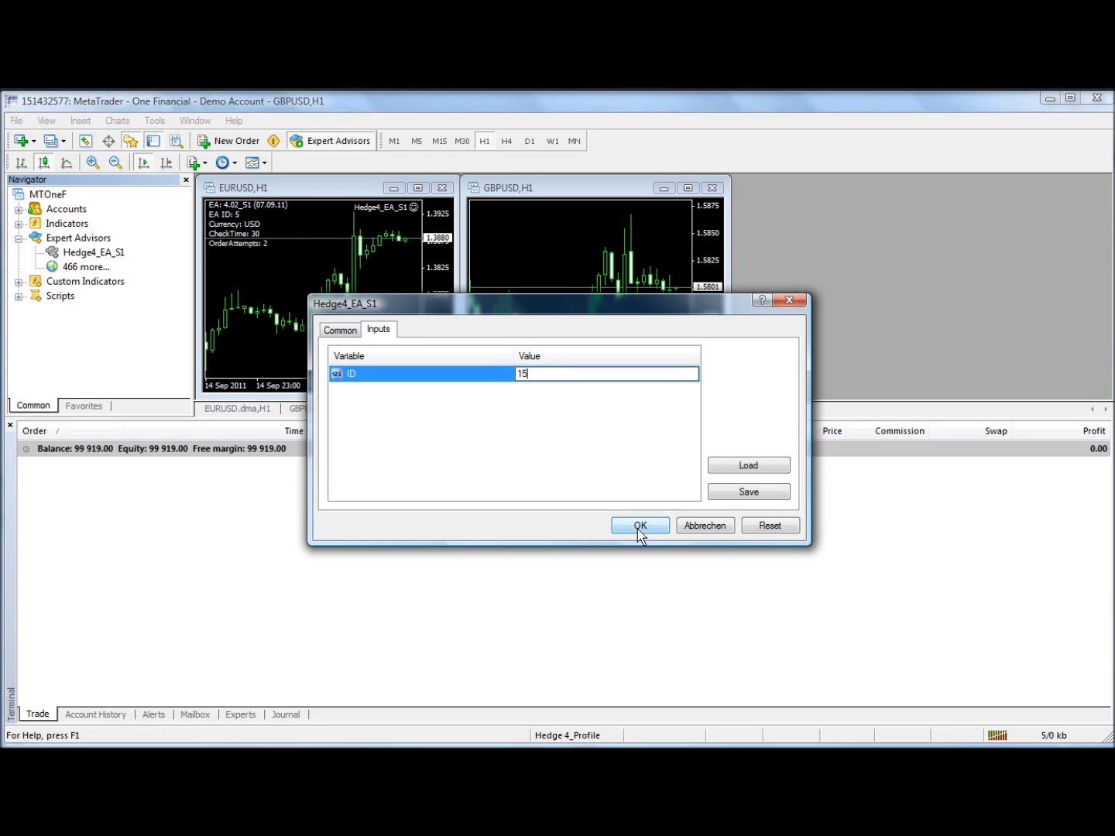
pyautogui.click(638, 526)
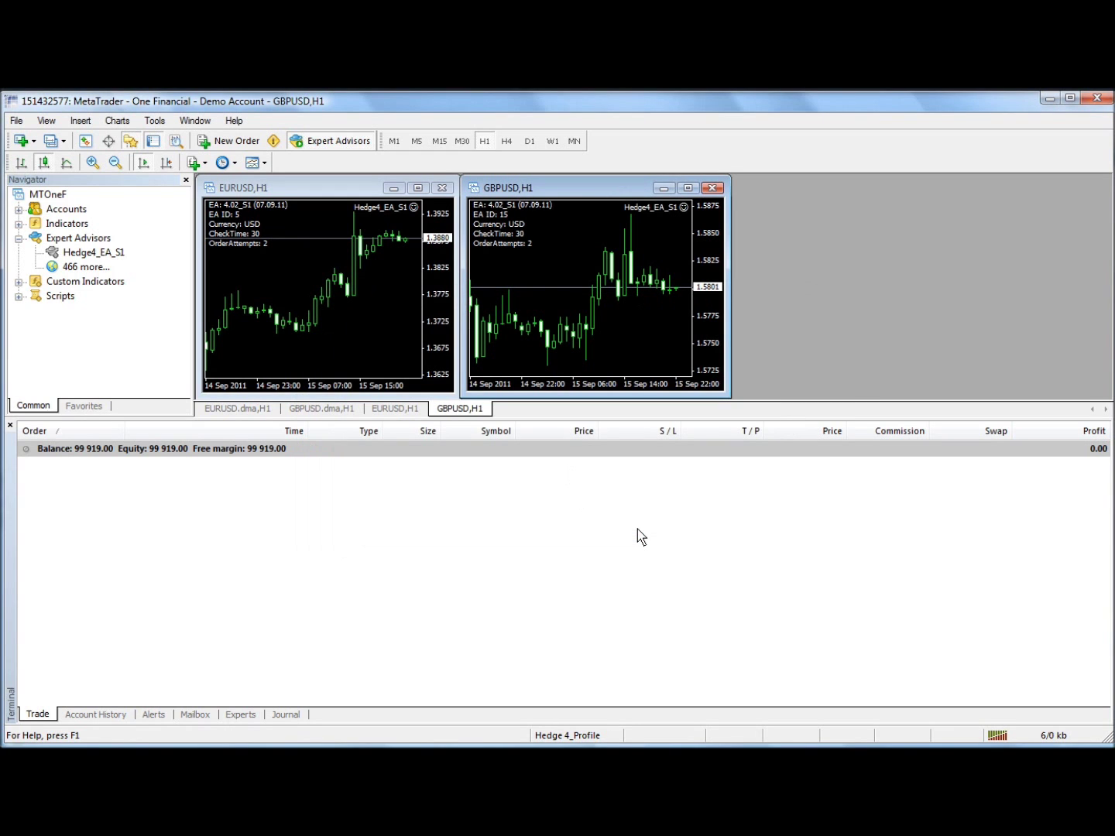
# Step: Open a new USDCAD hourly chart and size it to fit beside the other two charts
pyautogui.click(33, 141)
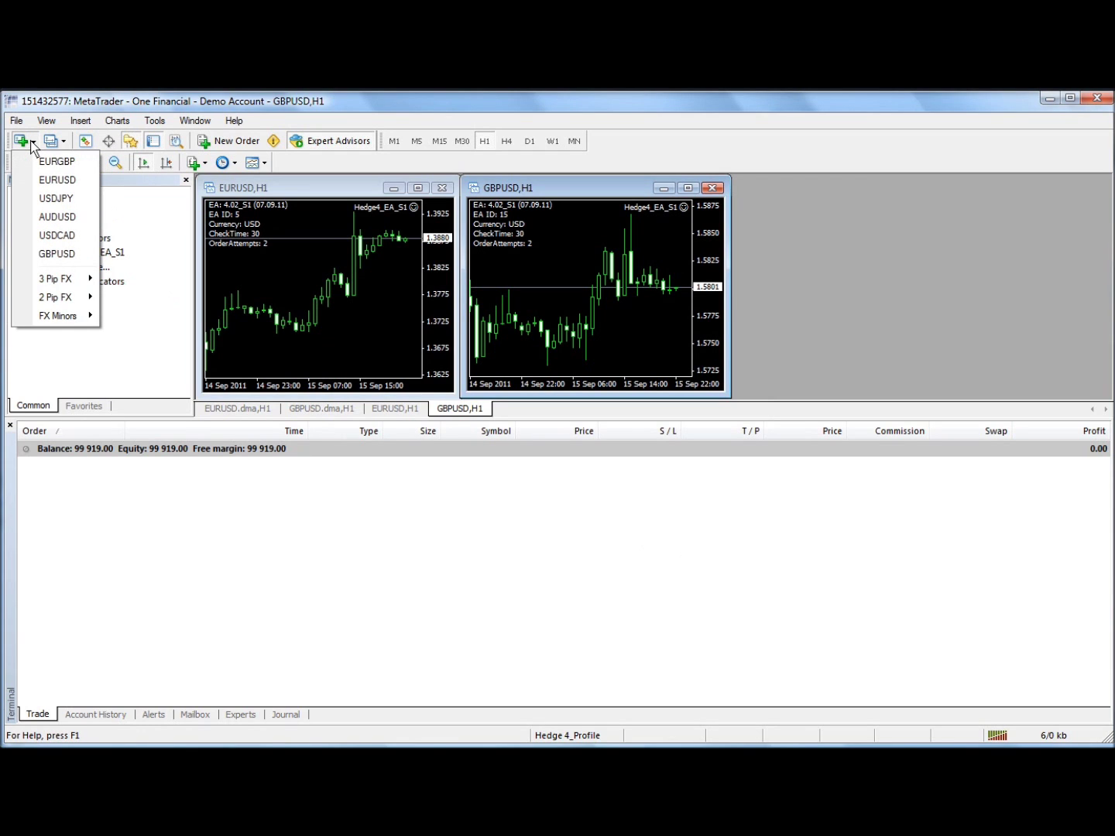
pyautogui.click(57, 235)
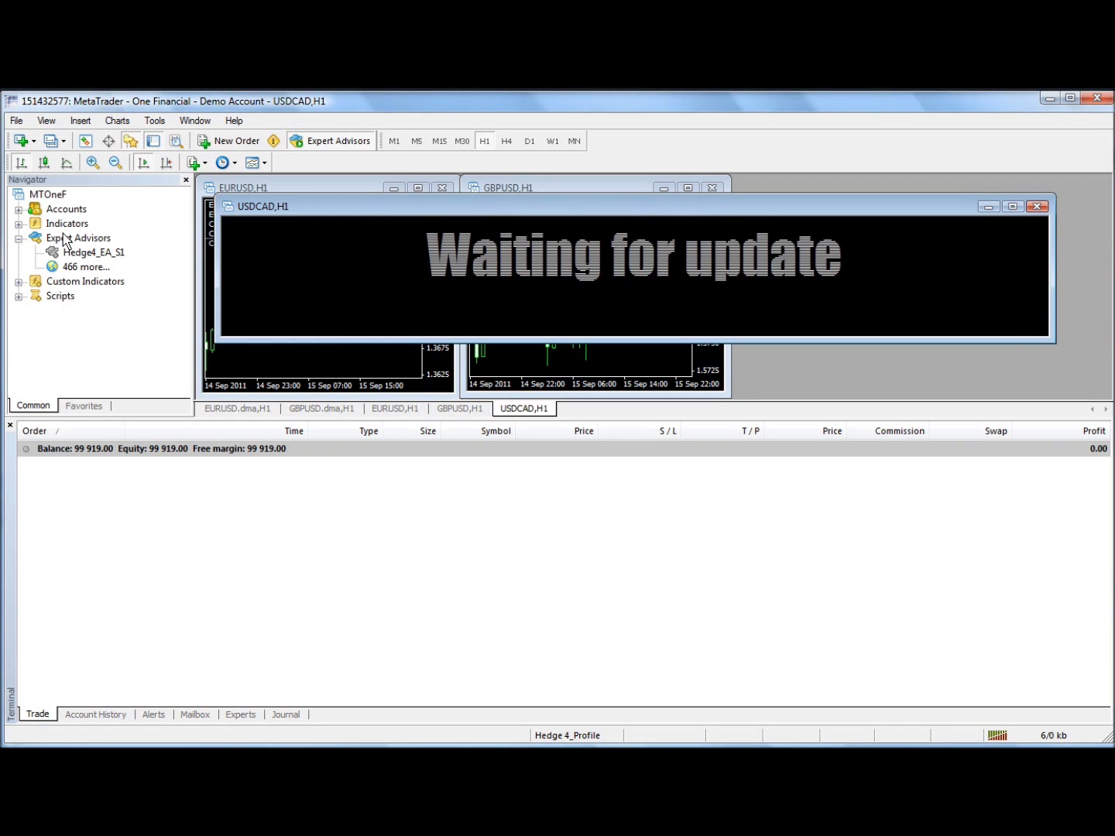
pyautogui.moveTo(218, 203); pyautogui.dragTo(734, 184)
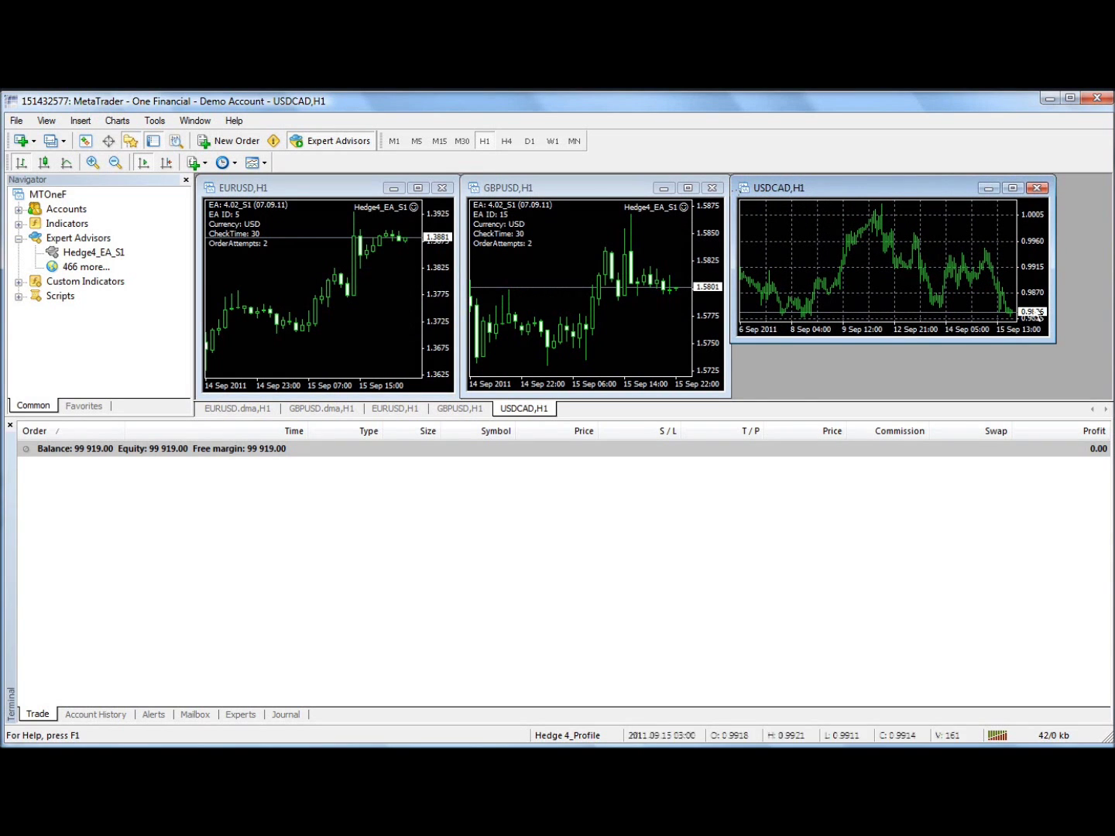
pyautogui.moveTo(1054, 342)
pyautogui.mouseDown()
pyautogui.moveTo(1041, 394)
pyautogui.moveTo(991, 400)
pyautogui.mouseUp()
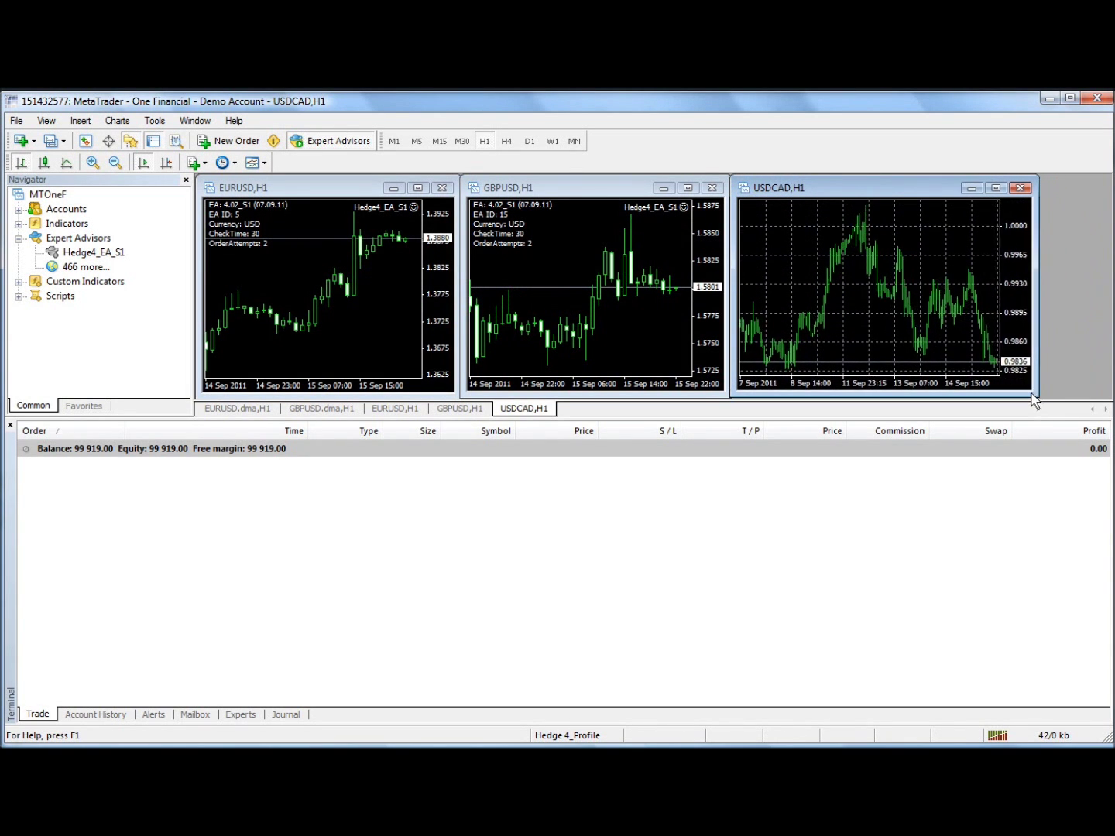
# Step: Hide the USDCAD grid lines and show it as zoomed-in candlesticks, with Hedge4_EA_S1 selected in the Navigator
pyautogui.rightClick(856, 327)
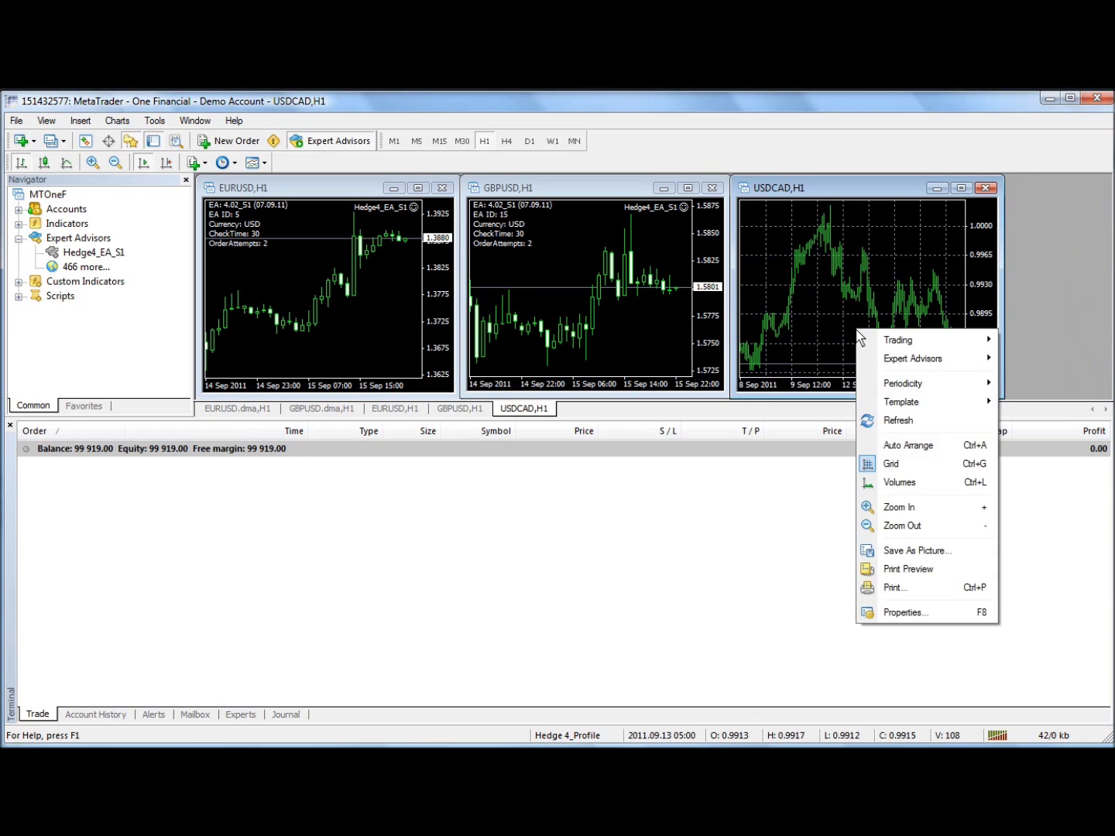
pyautogui.click(897, 463)
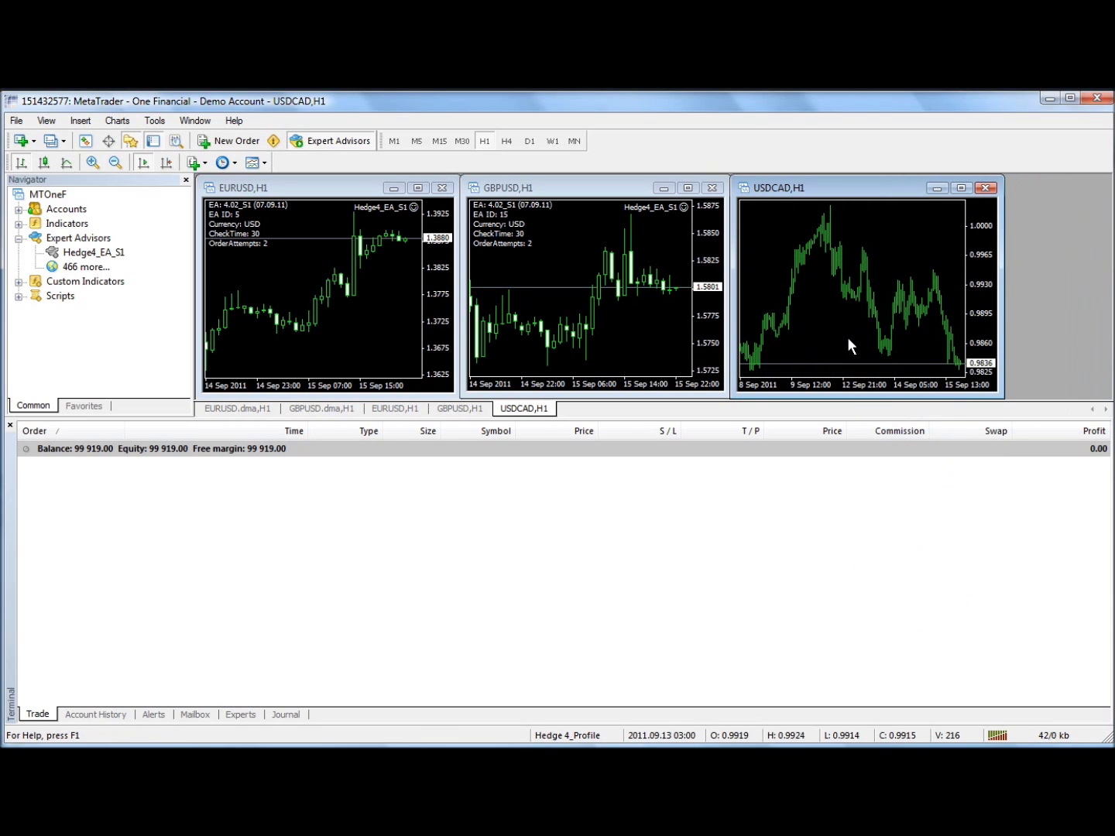
pyautogui.click(44, 164)
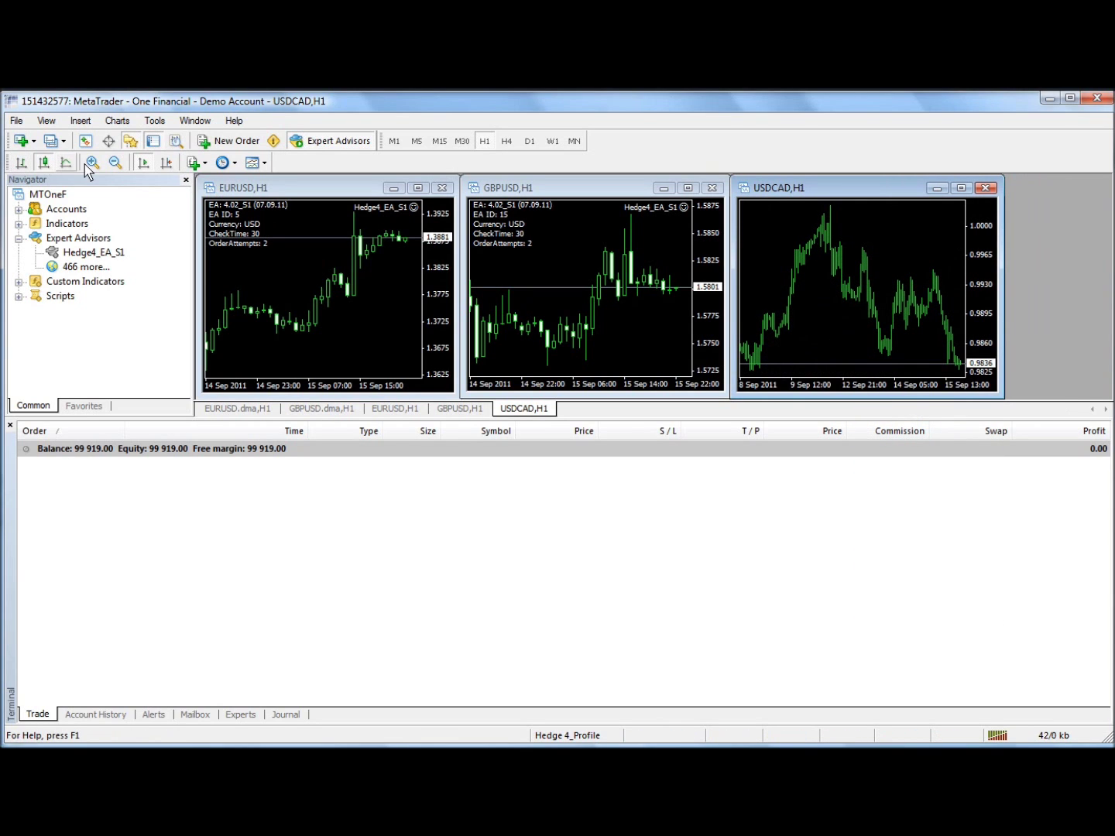
pyautogui.click(92, 162)
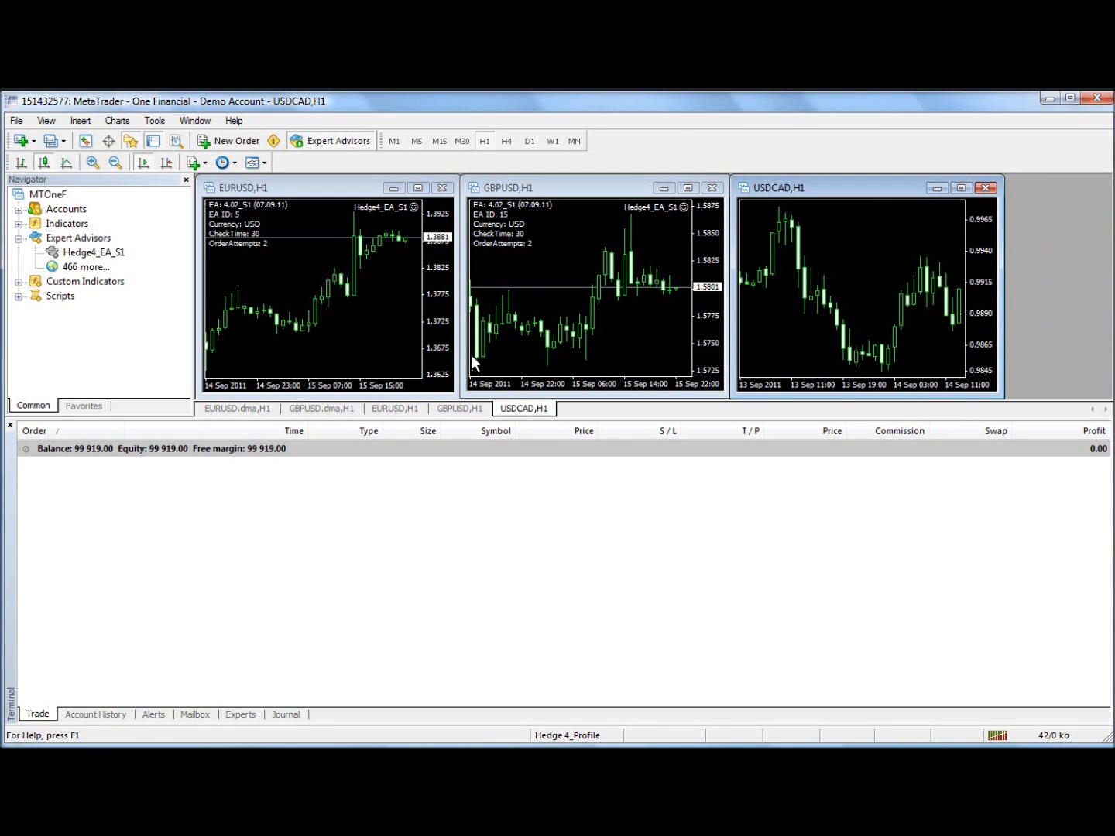
pyautogui.click(87, 253)
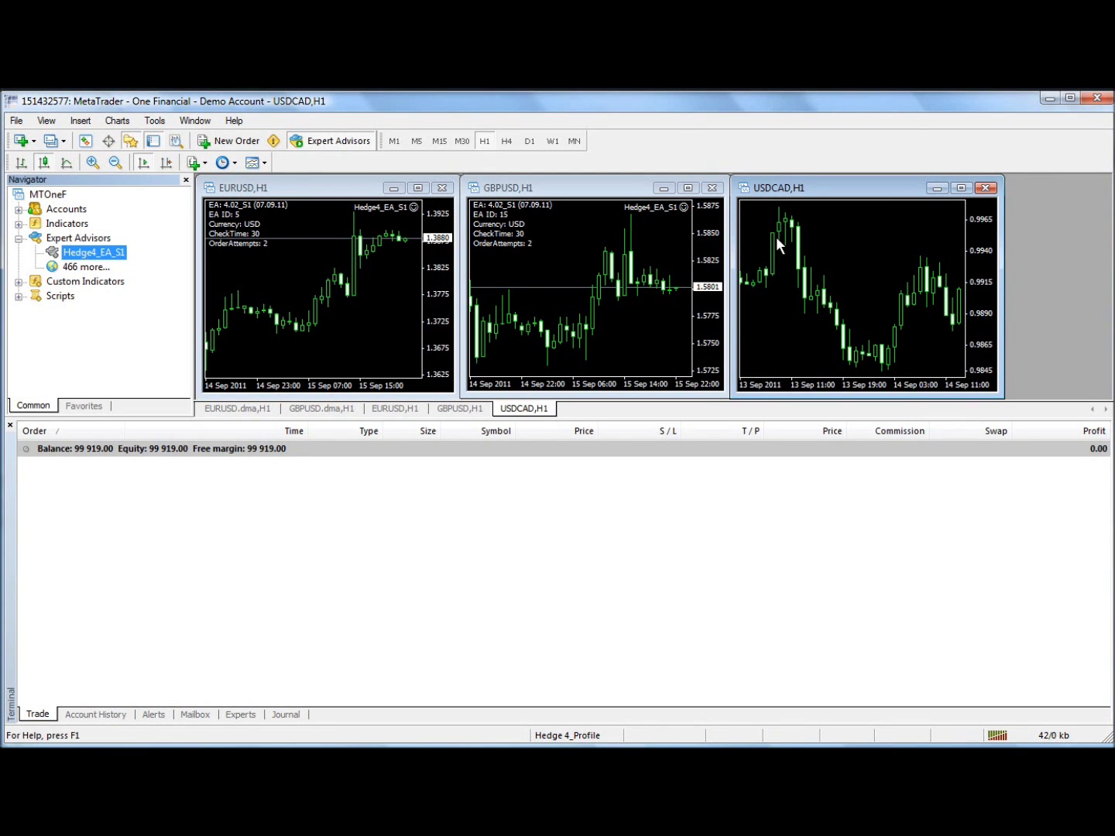
# Step: Drop Hedge4_EA_S1 onto the USDCAD chart, set its ID input to 25, and start it
pyautogui.moveTo(776, 236); pyautogui.dragTo(776, 236)
pyautogui.click(547, 375)
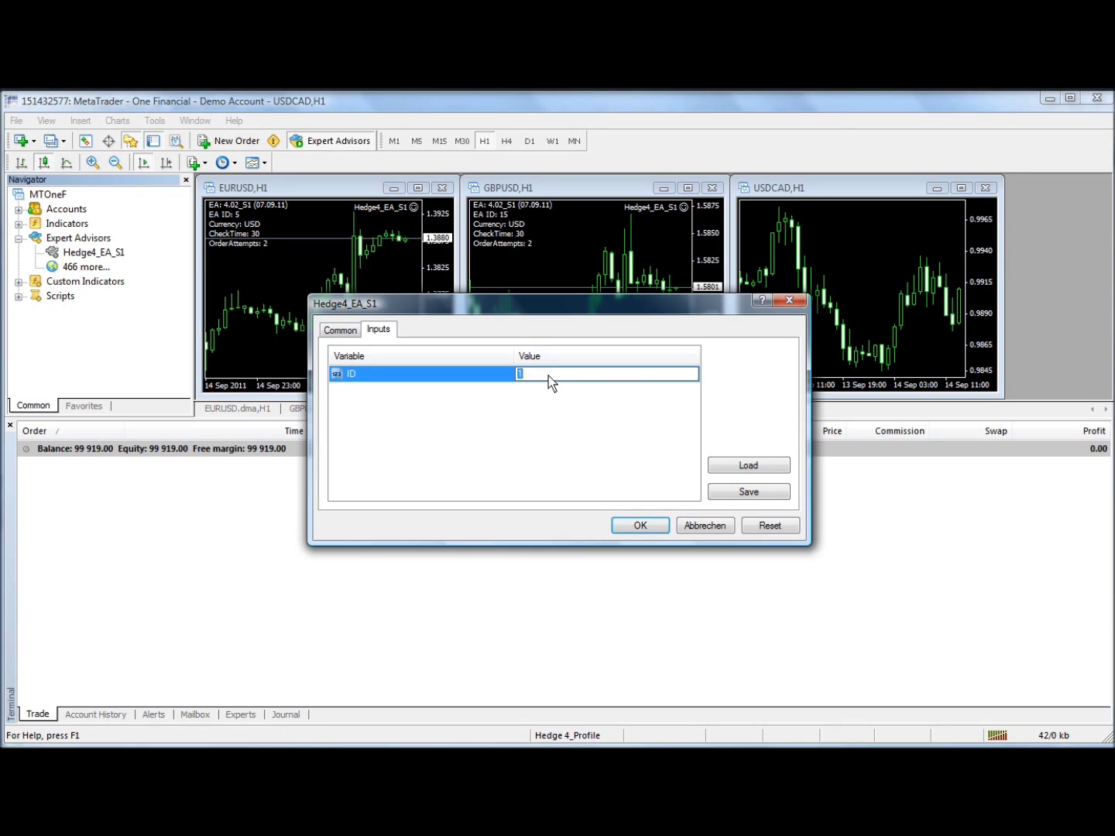
pyautogui.write('5')
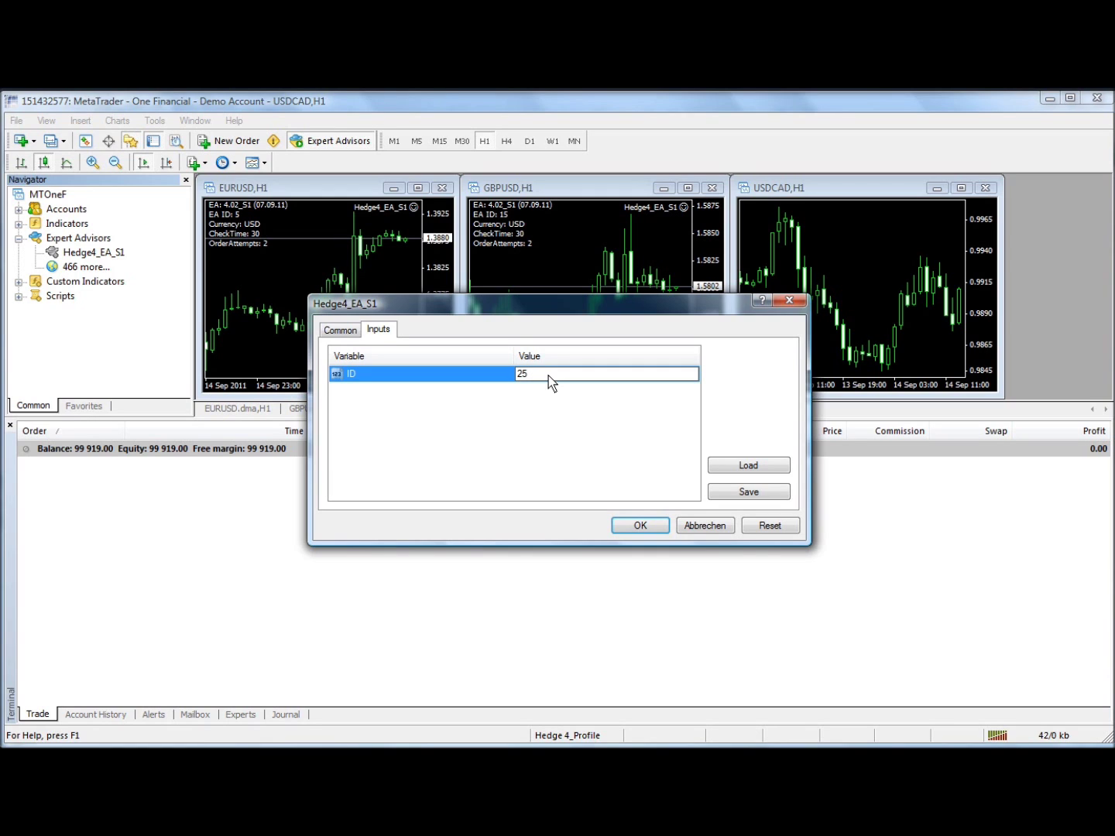
pyautogui.click(632, 526)
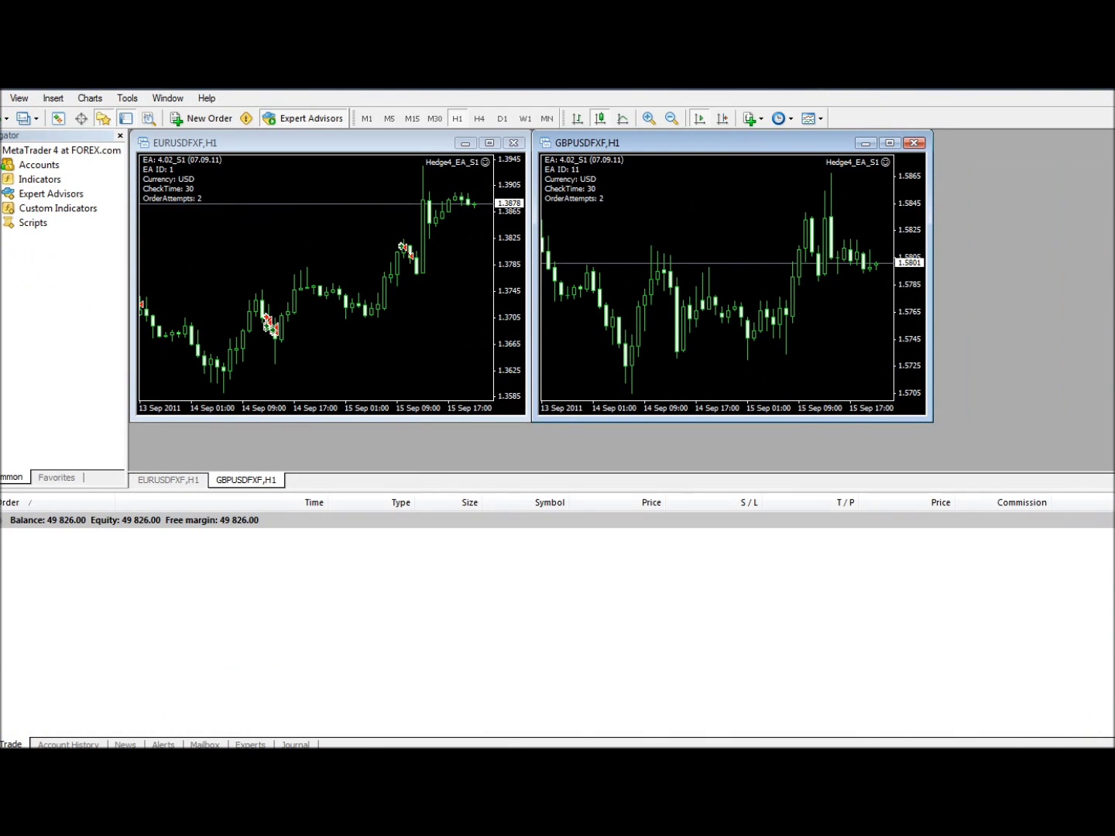
# Step: Switch to the FOREX.com terminal running Hedge4_EA_S1 on EURUSDFXF and GBPUSDFXF and widen it to fill the screen
pyautogui.click(965, 98)
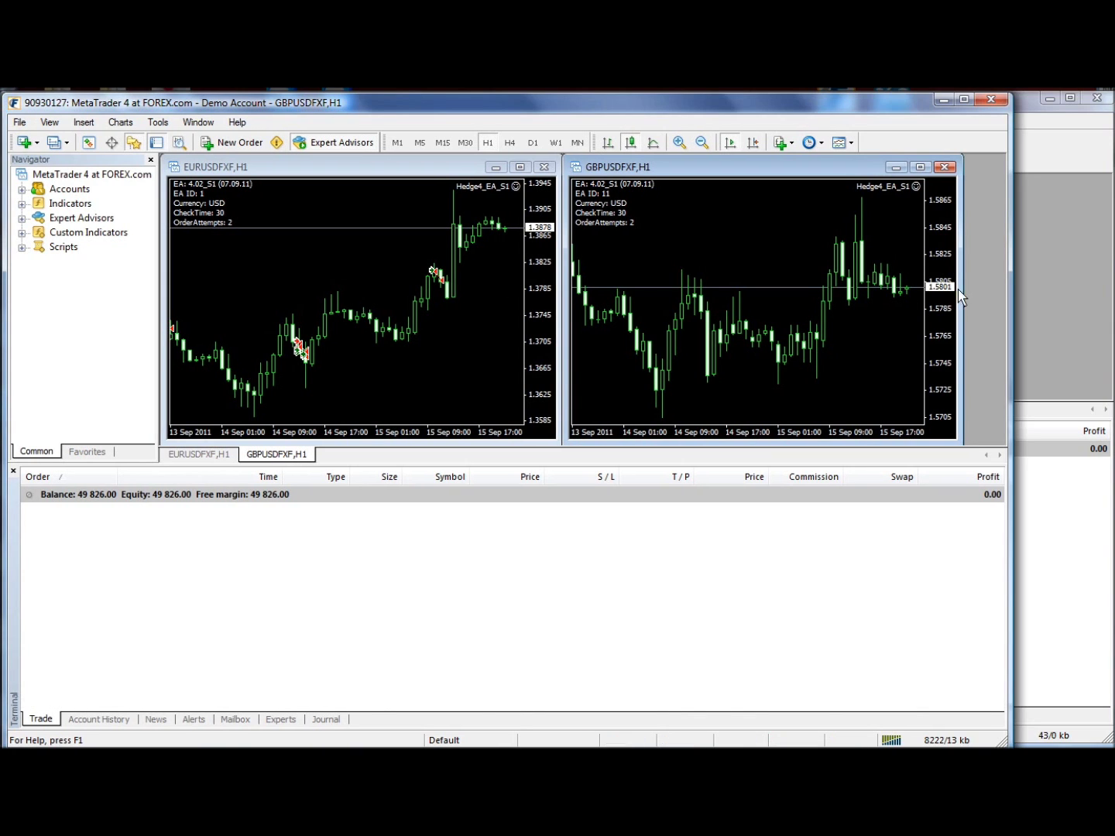
pyautogui.moveTo(1011, 306); pyautogui.dragTo(1113, 314)
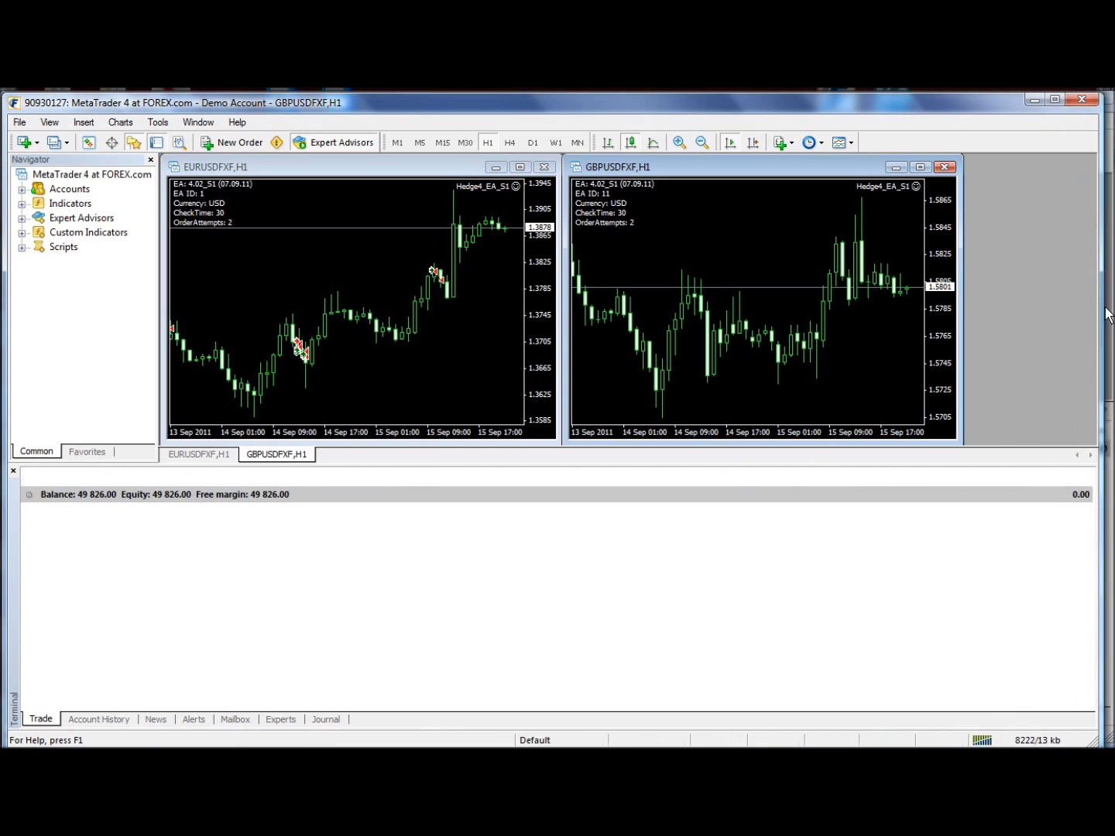